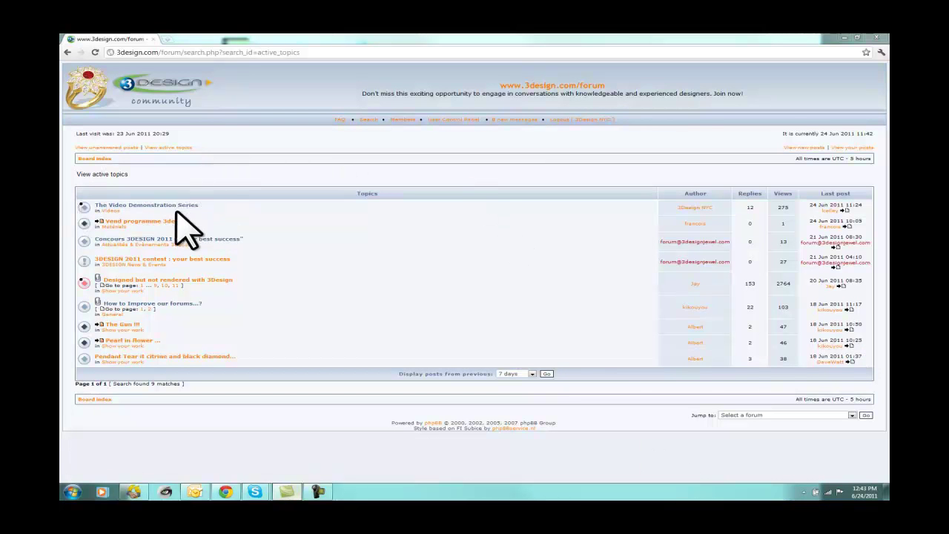
From the active topics list, jump to the latest of The Video Demonstration Series' 13 posts
{"action": "left_click", "coordinate": [845, 211]}
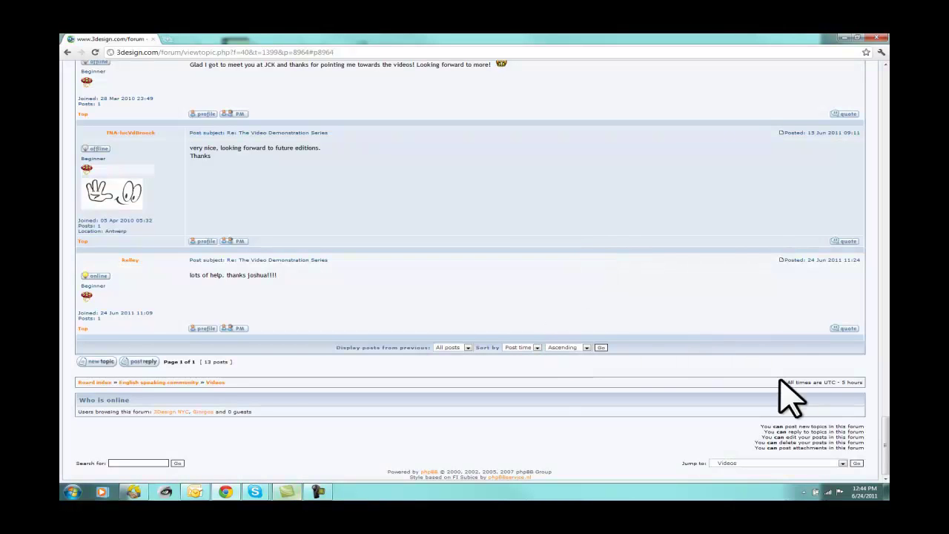
Paste the thank-you message about the upcoming installment into a new reply and preview it
{"action": "left_click", "coordinate": [144, 362]}
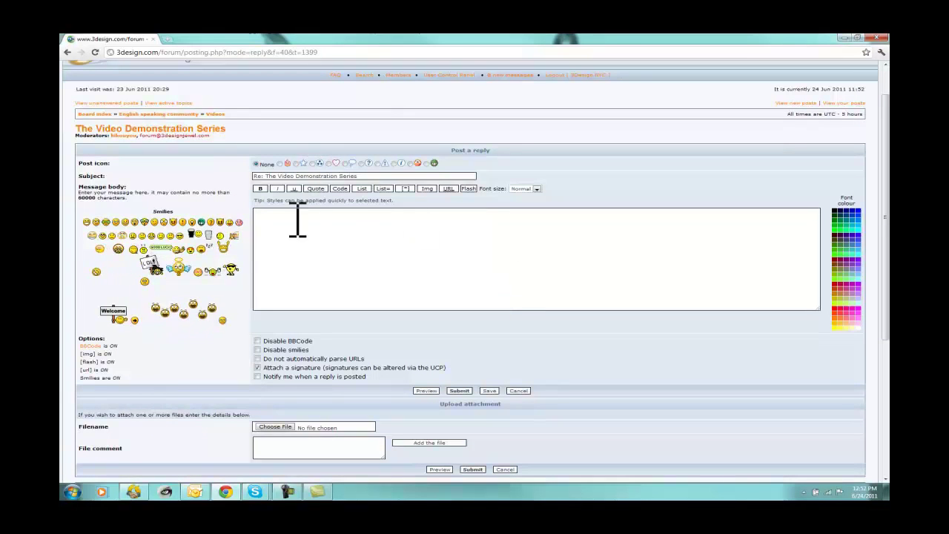
{"action": "left_click", "coordinate": [405, 233]}
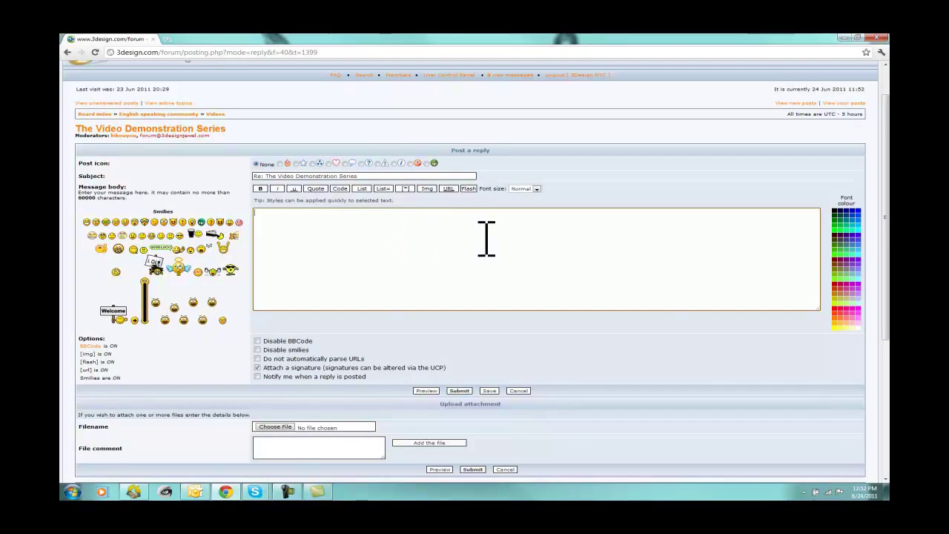
{"action": "type", "text": "Thanks everyone!  All of your support means a lot.  I am working on the most recent installment right now.  It ill be posted live in the coming days!"}
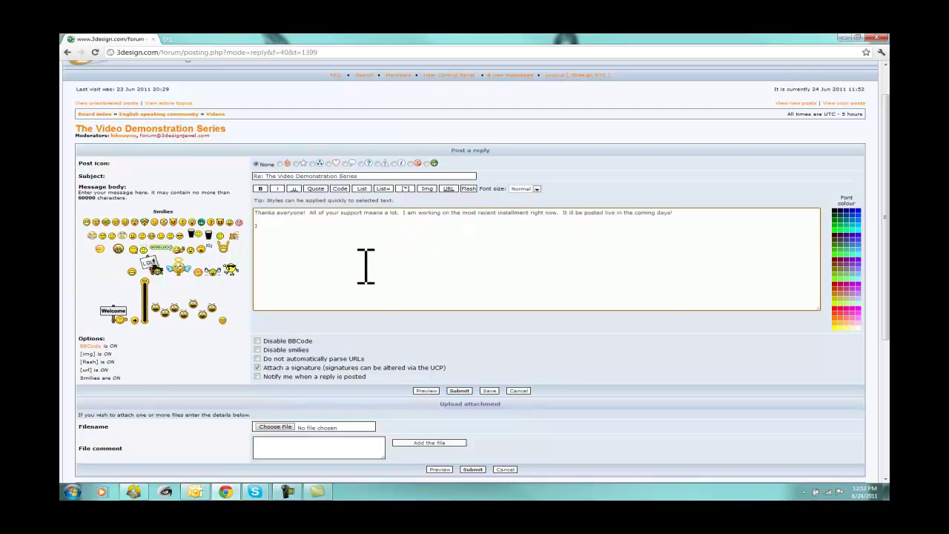
{"action": "left_click", "coordinate": [432, 391]}
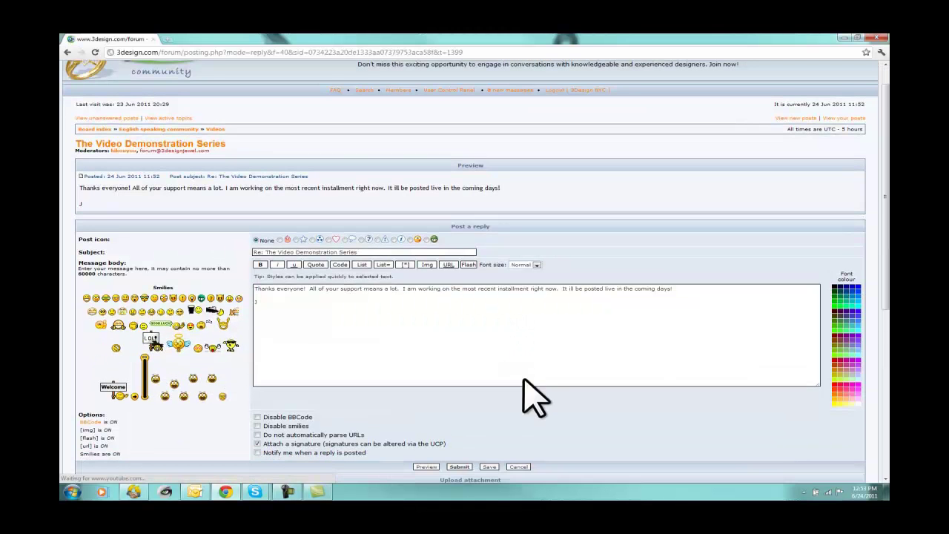
Attach the ring image 003.jpg from the Desktop to the reply
{"action": "scroll", "coordinate": [529, 379], "scroll_direction": "down", "scroll_amount": 1}
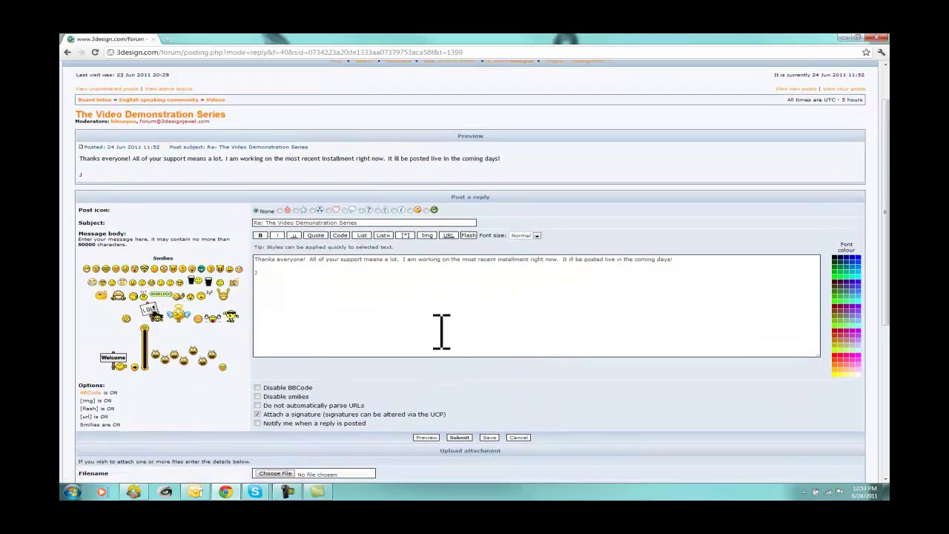
{"action": "scroll", "coordinate": [456, 341], "scroll_direction": "down", "scroll_amount": 1}
{"action": "scroll", "coordinate": [463, 334], "scroll_direction": "down", "scroll_amount": 3}
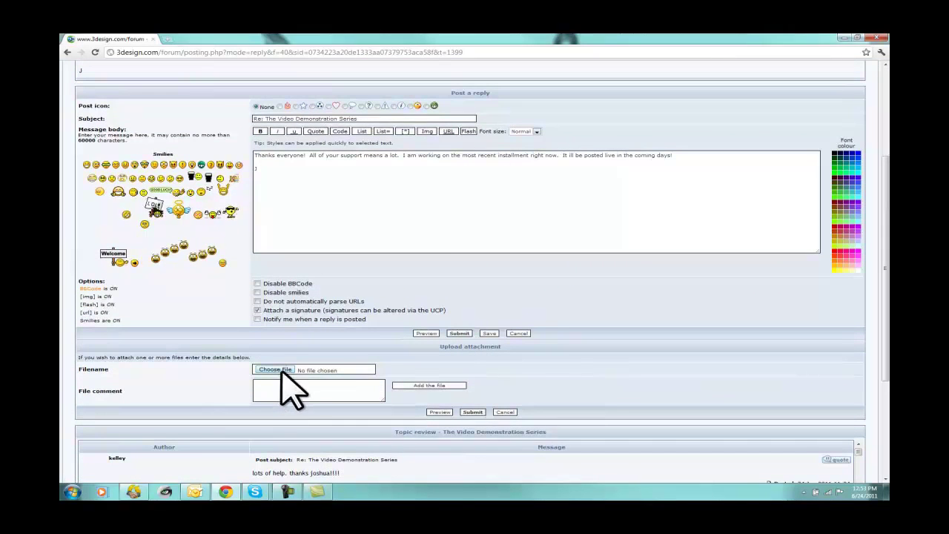
{"action": "left_click", "coordinate": [275, 369]}
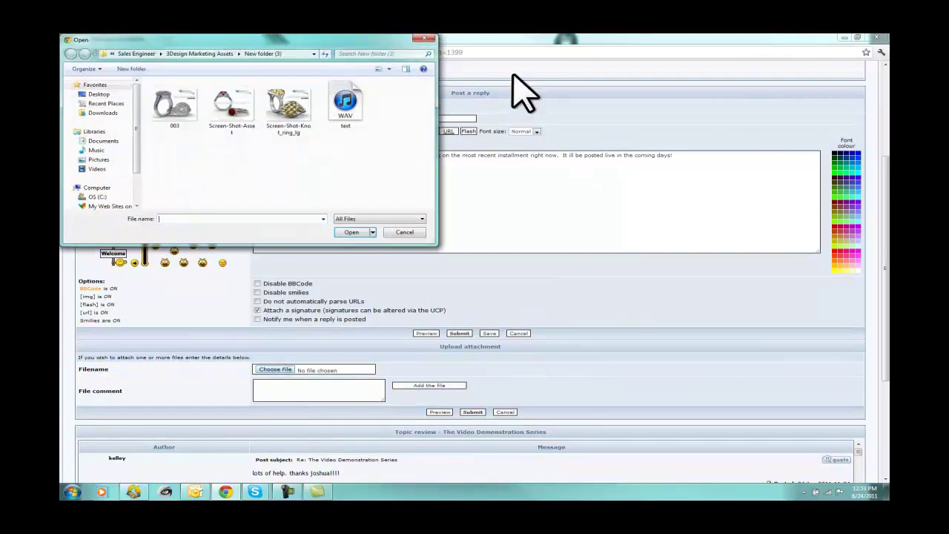
{"action": "left_click", "coordinate": [99, 94]}
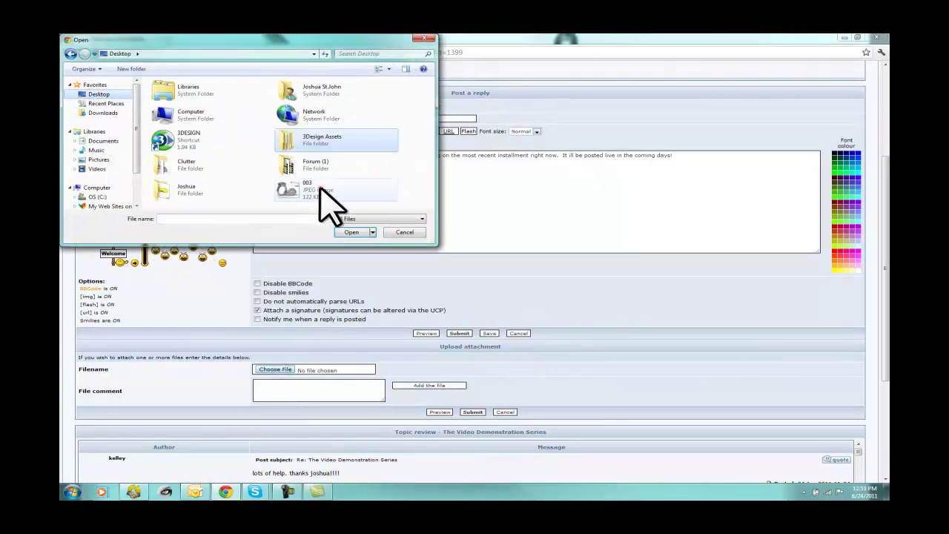
{"action": "double_click", "coordinate": [320, 188]}
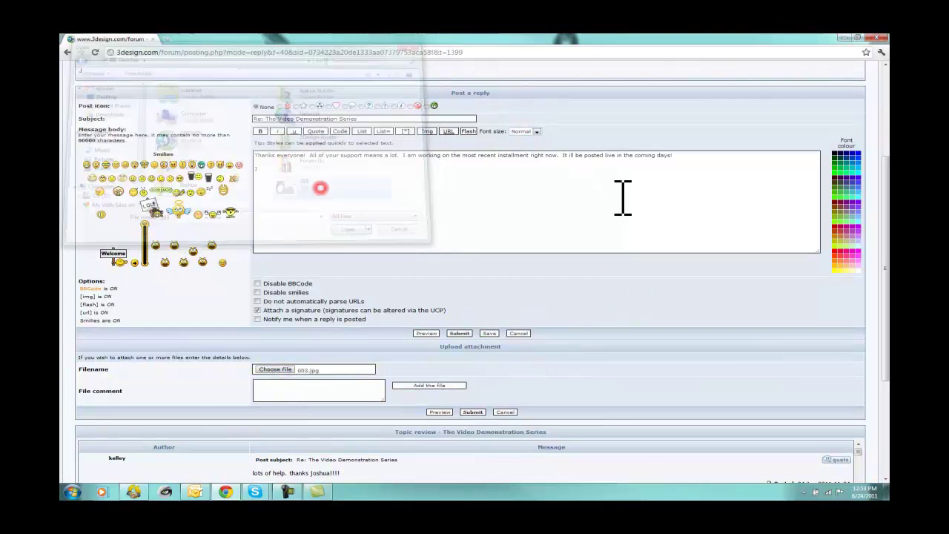
{"action": "left_click", "coordinate": [428, 386]}
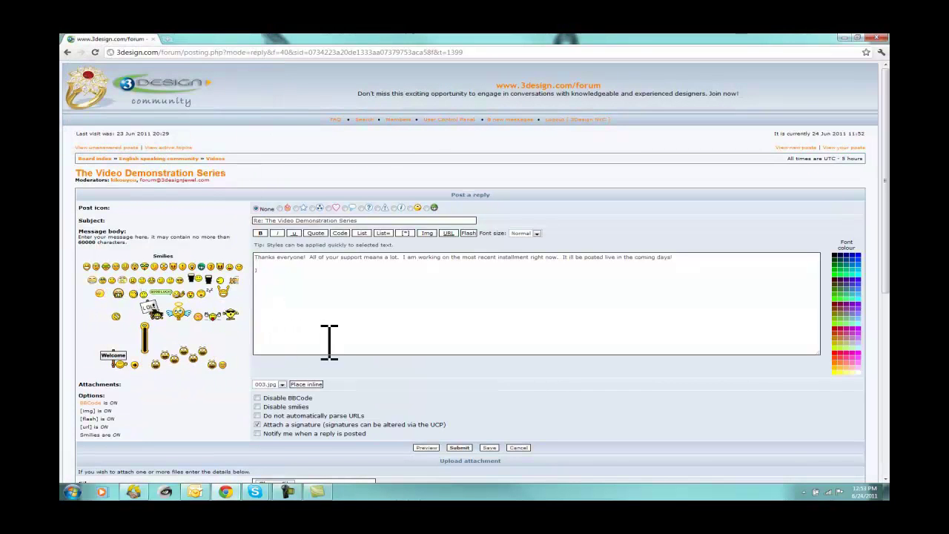
Preview the reply and check the 003.jpg (122.8 KiB) attachment
{"action": "left_click", "coordinate": [453, 447]}
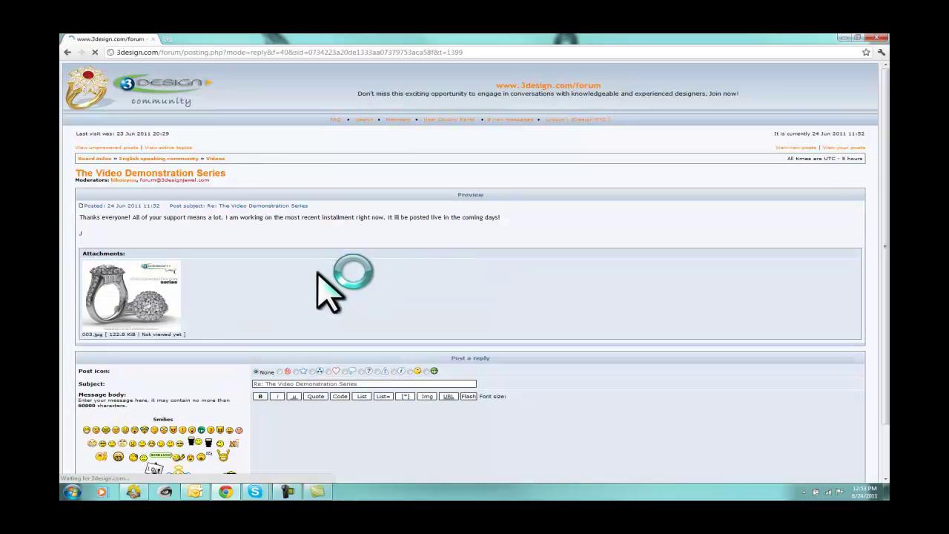
{"action": "scroll", "coordinate": [376, 299], "scroll_direction": "down", "scroll_amount": 2}
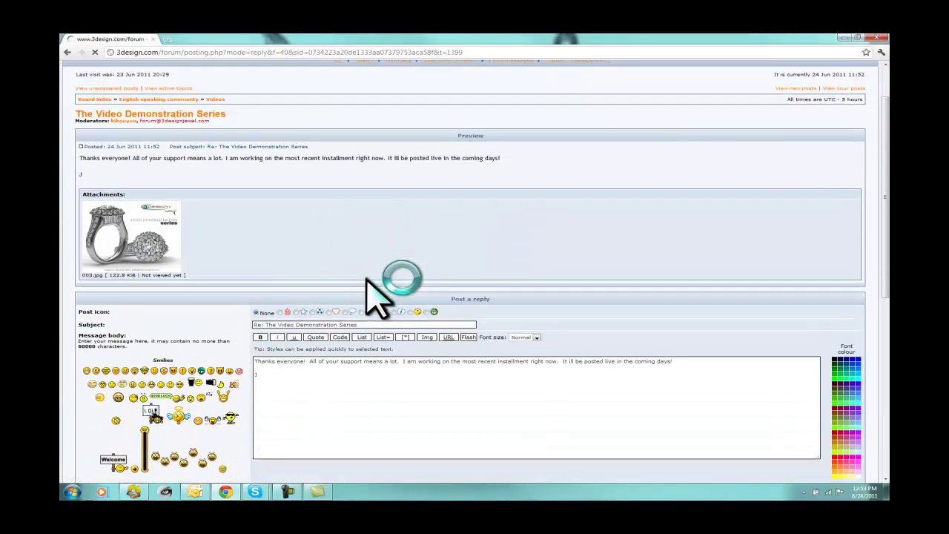
{"action": "scroll", "coordinate": [366, 293], "scroll_direction": "down", "scroll_amount": 1}
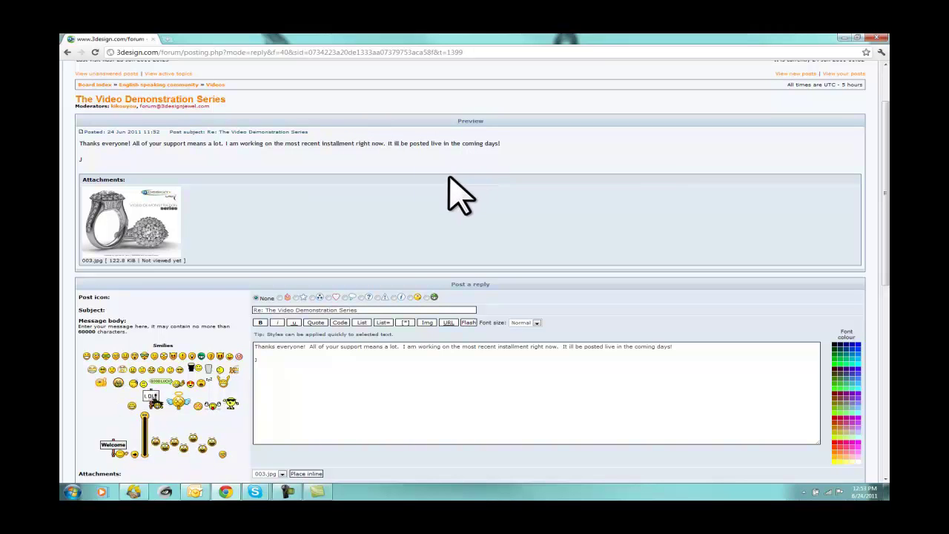
{"action": "scroll", "coordinate": [490, 207], "scroll_direction": "down", "scroll_amount": 1}
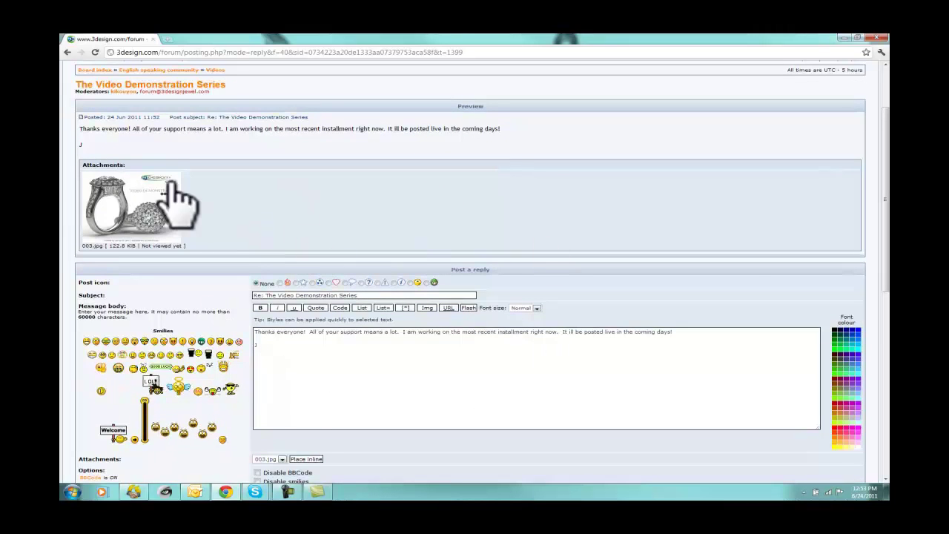
{"action": "scroll", "coordinate": [328, 326], "scroll_direction": "down", "scroll_amount": 5}
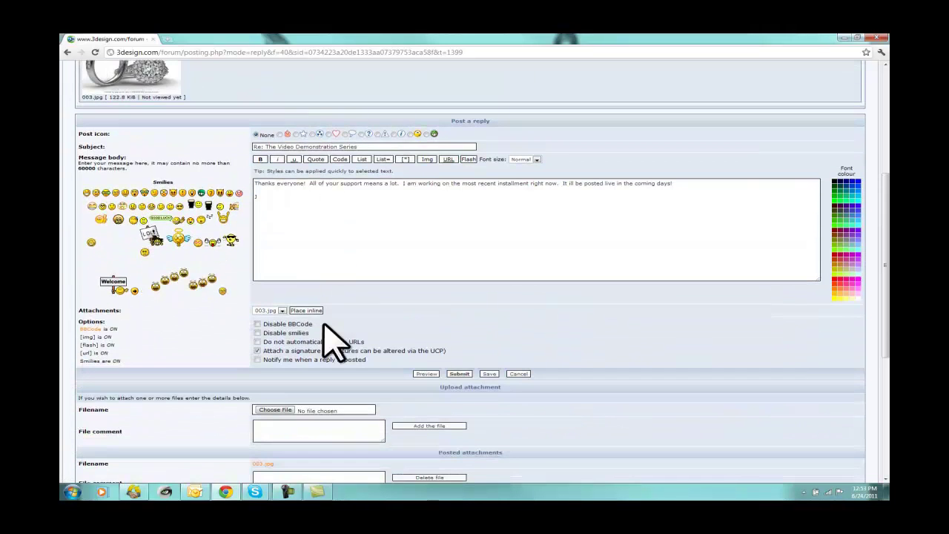
Submit the ring-image reply, then reopen the thread's latest post, now the 14th, from active topics
{"action": "left_click", "coordinate": [459, 374]}
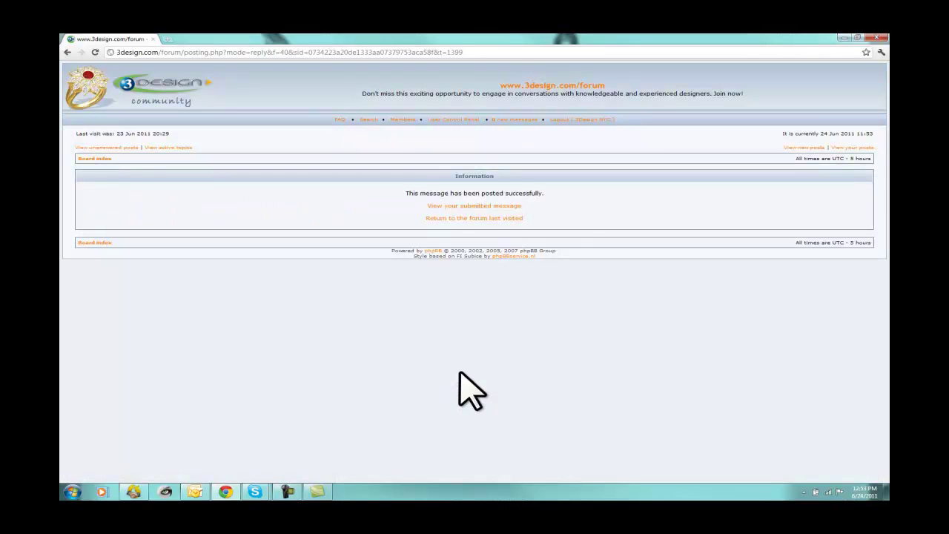
{"action": "left_click", "coordinate": [497, 205]}
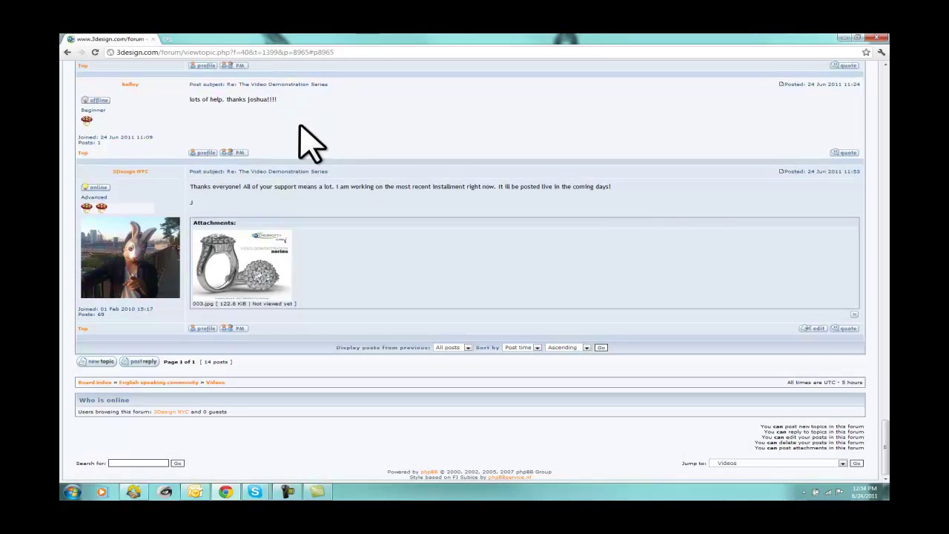
{"action": "left_click", "coordinate": [884, 93]}
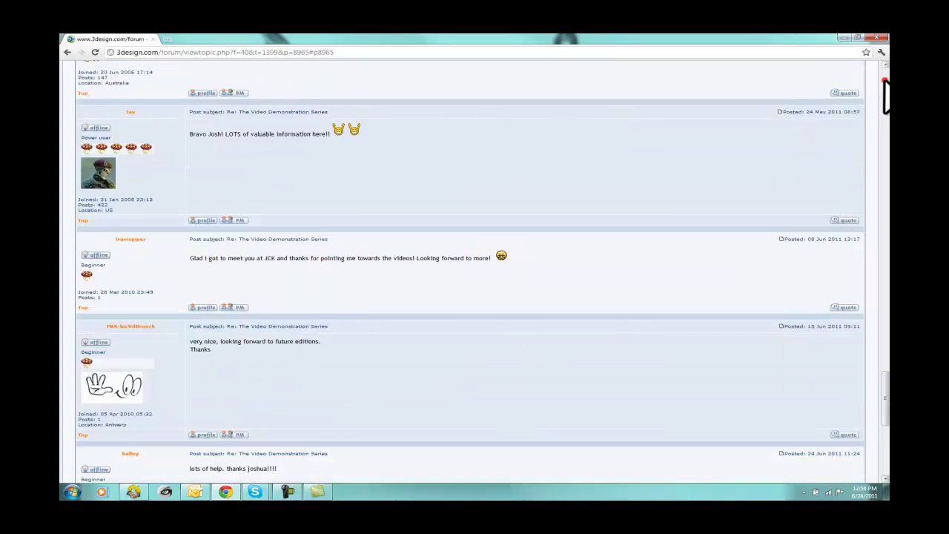
{"action": "left_click", "coordinate": [883, 81]}
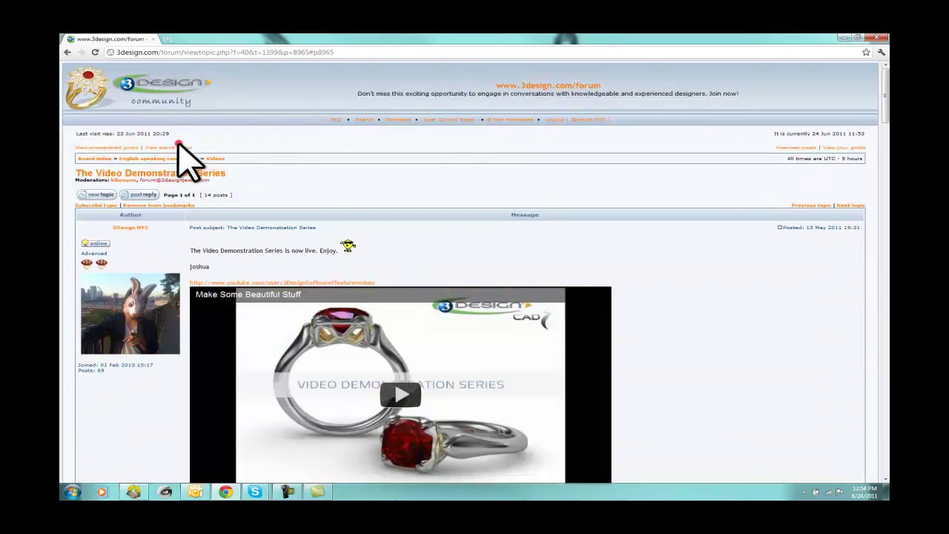
{"action": "left_click", "coordinate": [176, 145]}
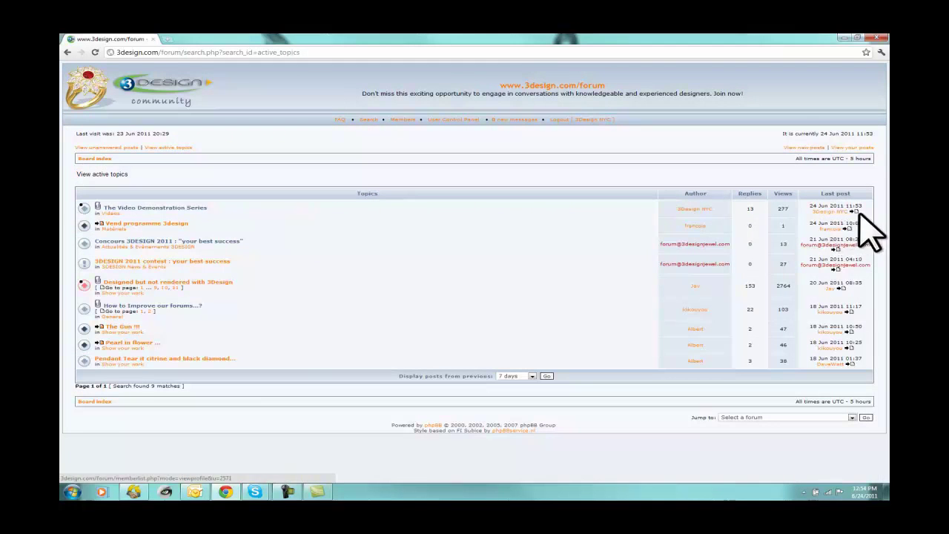
{"action": "left_click", "coordinate": [855, 212]}
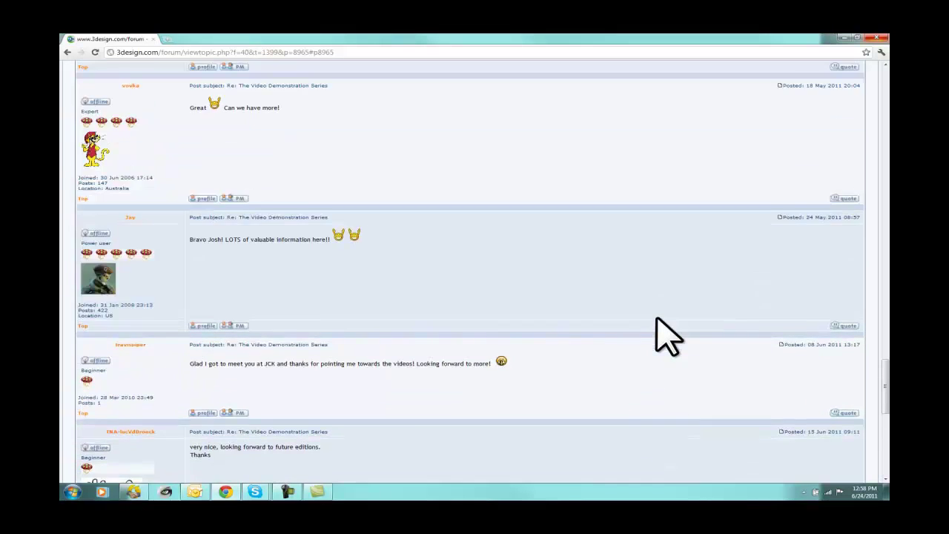
Go back to the top of the page and list the forum's active topics
{"action": "scroll", "coordinate": [667, 335], "scroll_direction": "up", "scroll_amount": 10}
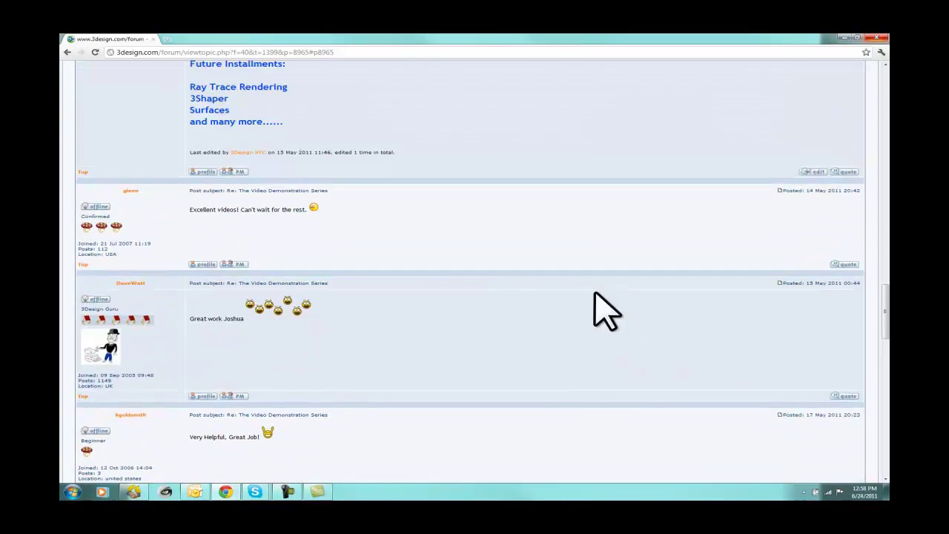
{"action": "scroll", "coordinate": [570, 297], "scroll_direction": "up", "scroll_amount": 3}
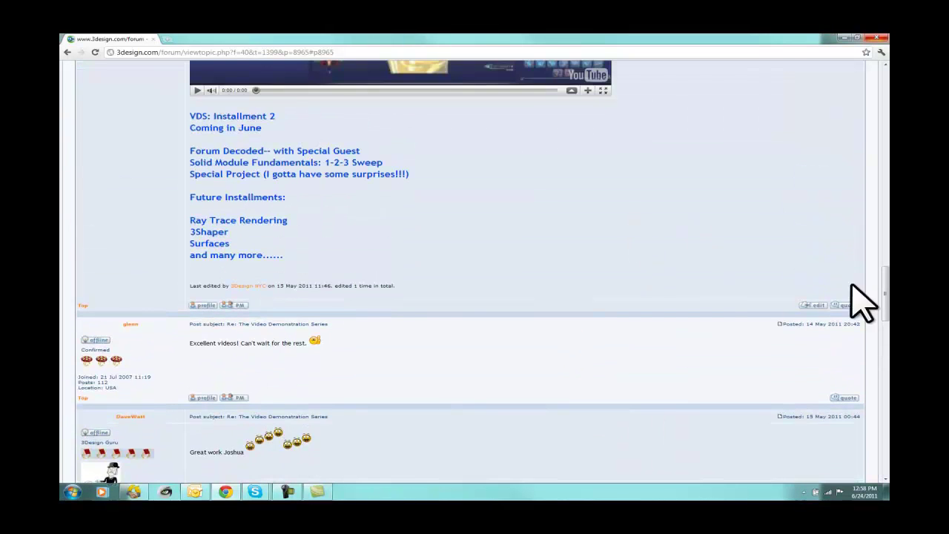
{"action": "left_click_drag", "start_coordinate": [881, 309], "coordinate": [847, 64]}
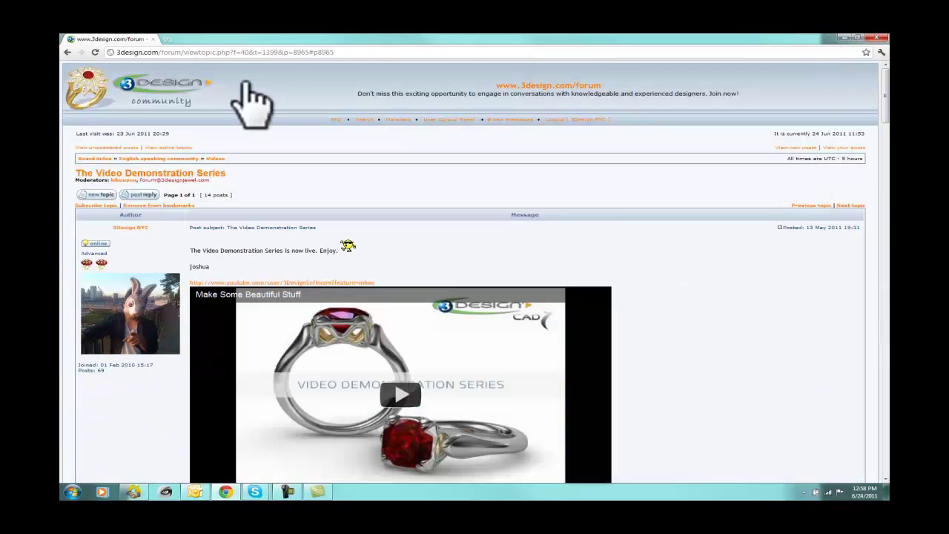
{"action": "left_click", "coordinate": [169, 148]}
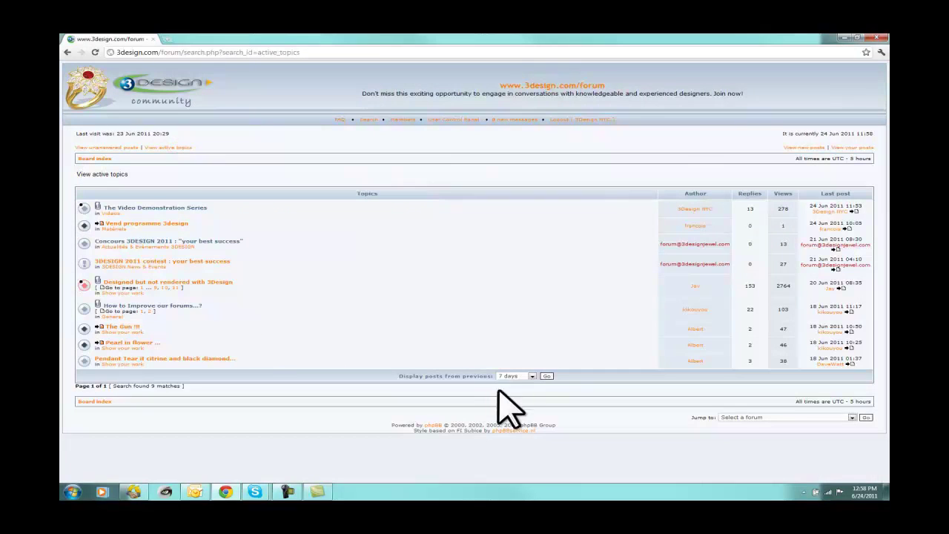
Limit active topics to the last 1 month and scroll to Render template (New Diamond Material)
{"action": "left_click", "coordinate": [528, 376]}
{"action": "left_click", "coordinate": [515, 406]}
{"action": "left_click", "coordinate": [546, 376]}
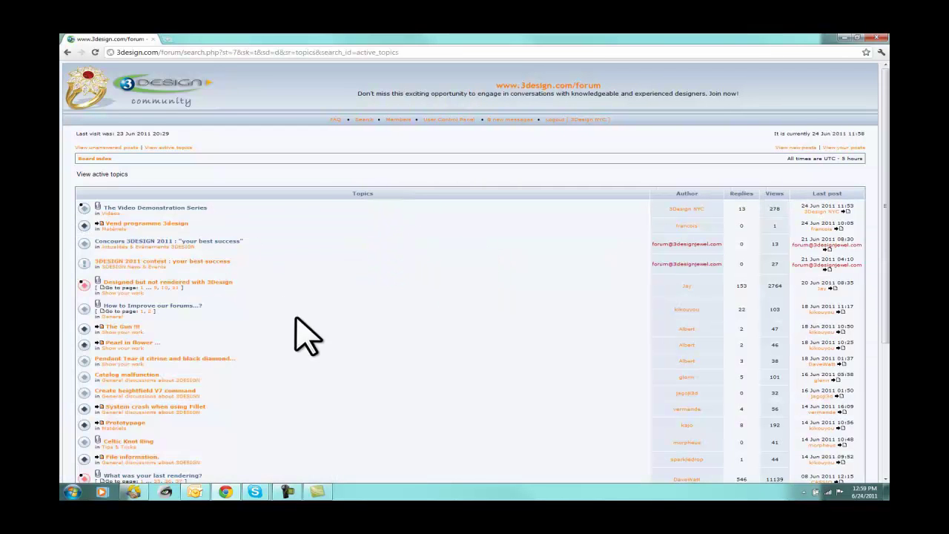
{"action": "scroll", "coordinate": [366, 327], "scroll_direction": "down", "scroll_amount": 1}
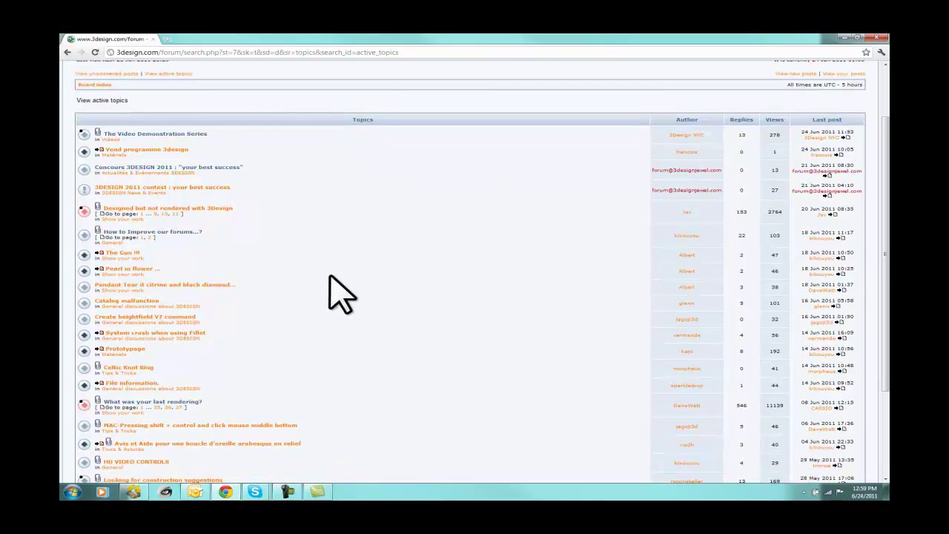
{"action": "scroll", "coordinate": [312, 280], "scroll_direction": "down", "scroll_amount": 1}
{"action": "scroll", "coordinate": [310, 280], "scroll_direction": "down", "scroll_amount": 1}
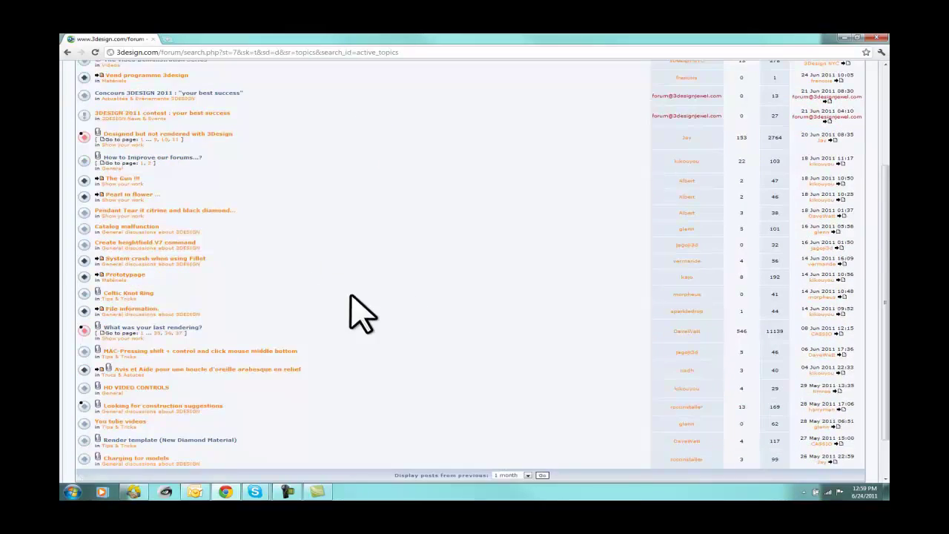
Download white2.vtf (43.6 MB) via the topic's MediaFire link and save it to the desktop
{"action": "left_click", "coordinate": [200, 439]}
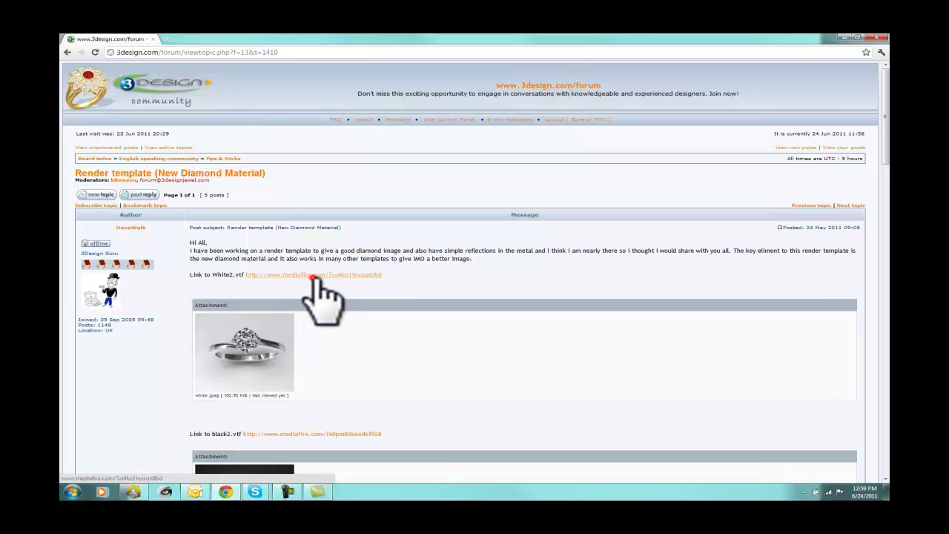
{"action": "left_click", "coordinate": [317, 275]}
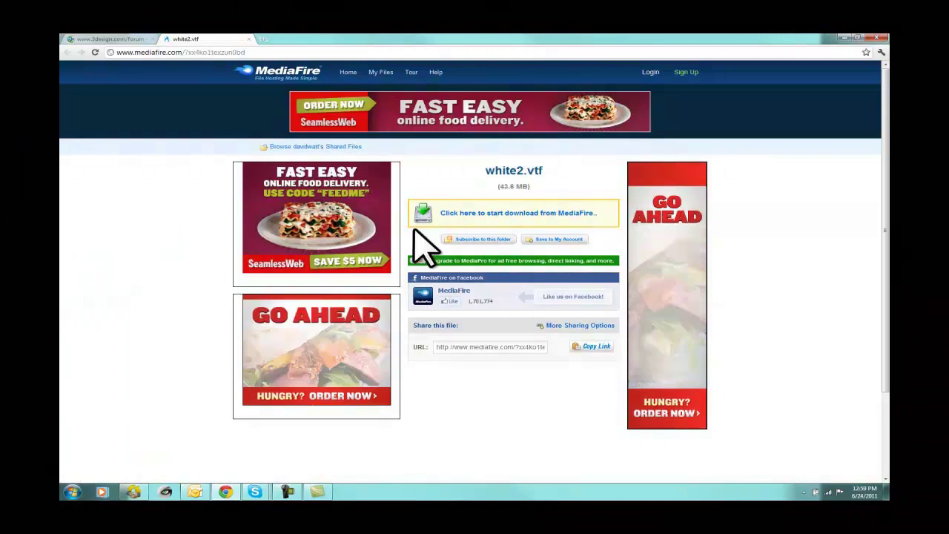
{"action": "left_click", "coordinate": [452, 213]}
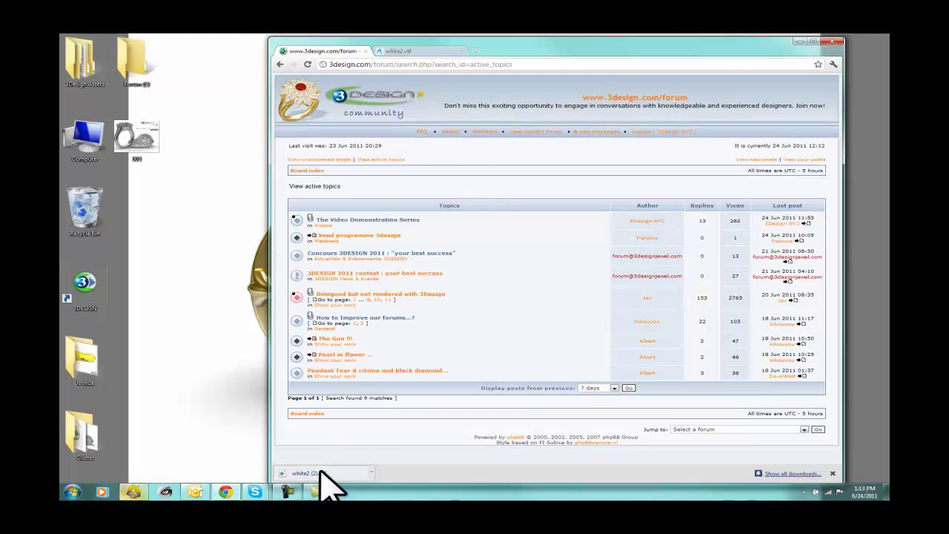
{"action": "left_click_drag", "start_coordinate": [321, 472], "coordinate": [153, 229]}
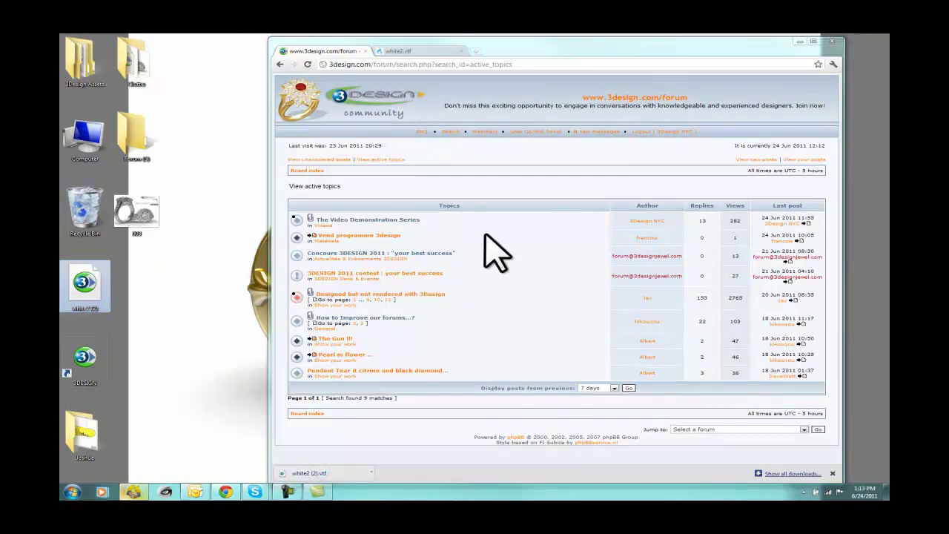
Launch 3DESIGN CAD and open white2 (2).vtf from the Desktop
{"action": "double_click", "coordinate": [88, 362]}
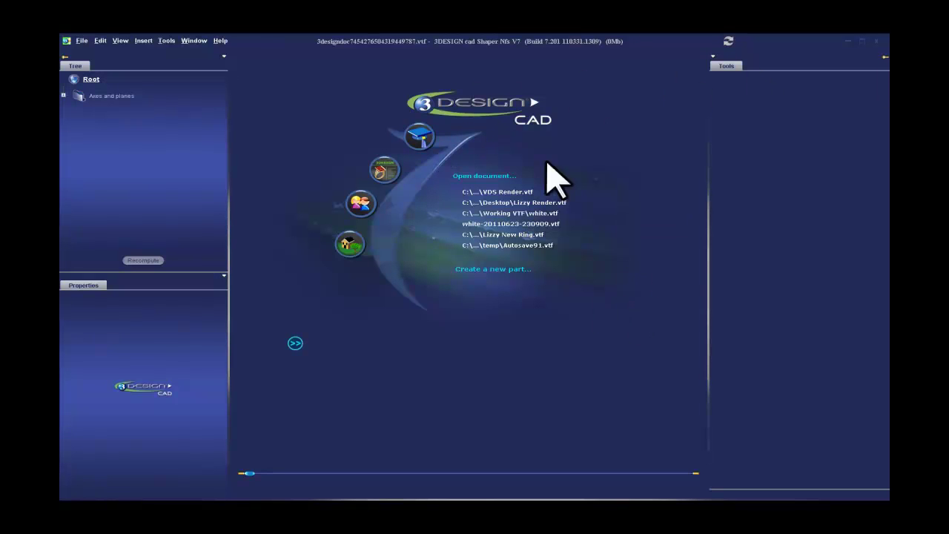
{"action": "left_click", "coordinate": [461, 176]}
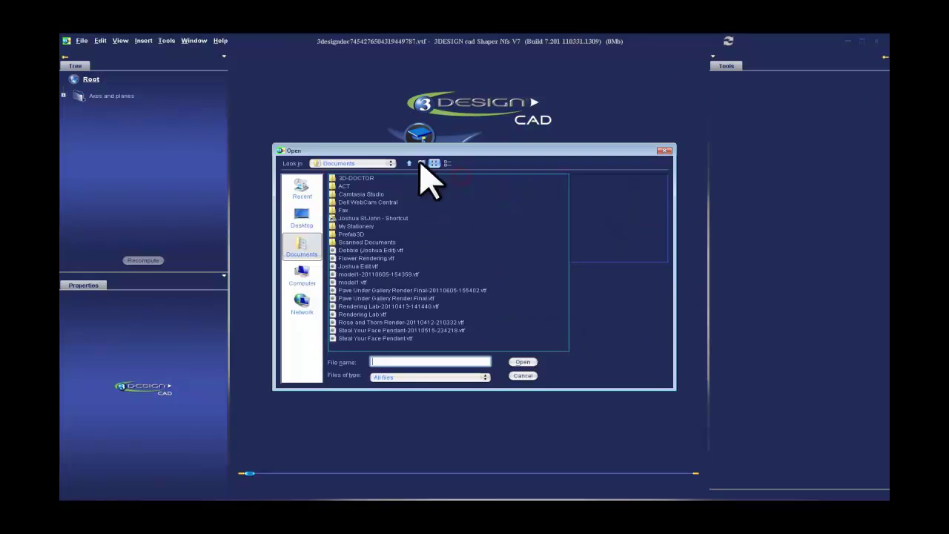
{"action": "left_click", "coordinate": [304, 217]}
{"action": "left_click", "coordinate": [356, 243]}
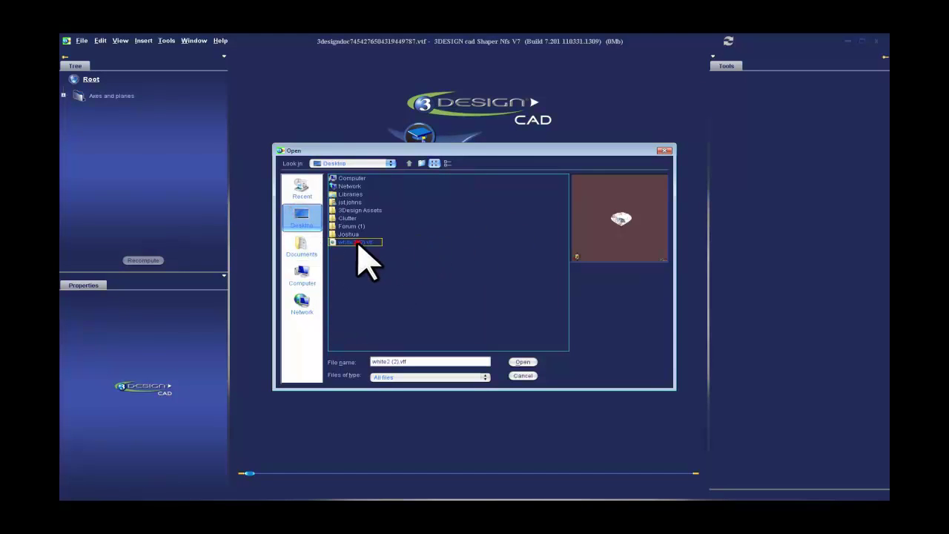
{"action": "left_click", "coordinate": [523, 362]}
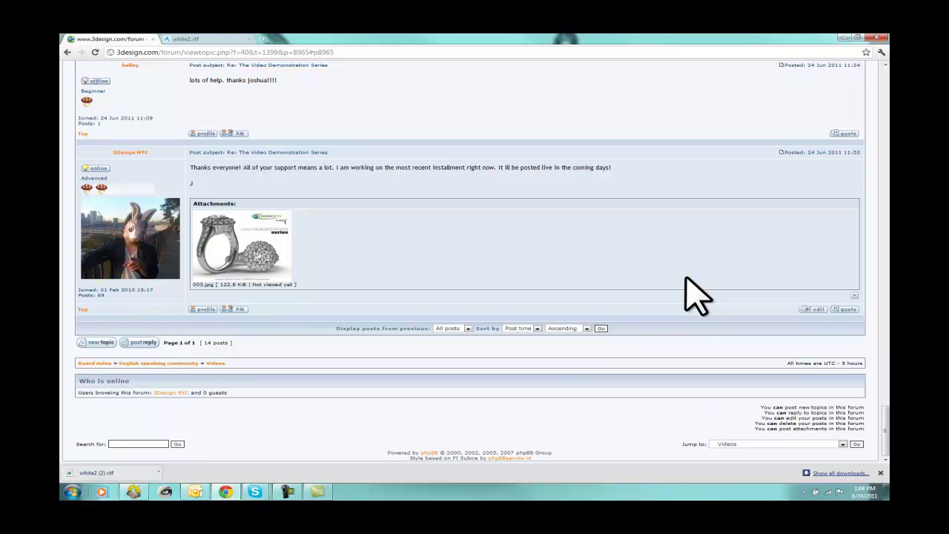
{"action": "scroll", "coordinate": [177, 311], "scroll_direction": "up", "scroll_amount": 5}
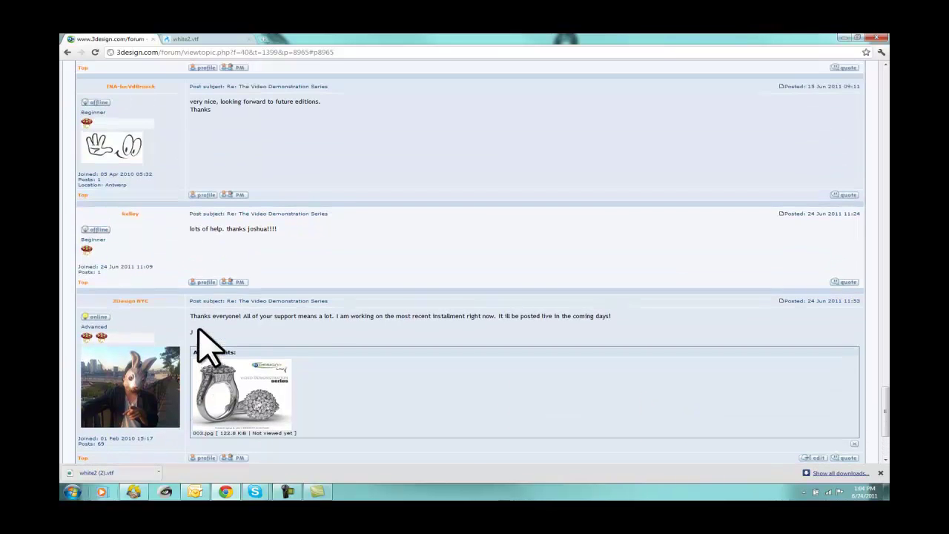
{"action": "scroll", "coordinate": [212, 345], "scroll_direction": "up", "scroll_amount": 6}
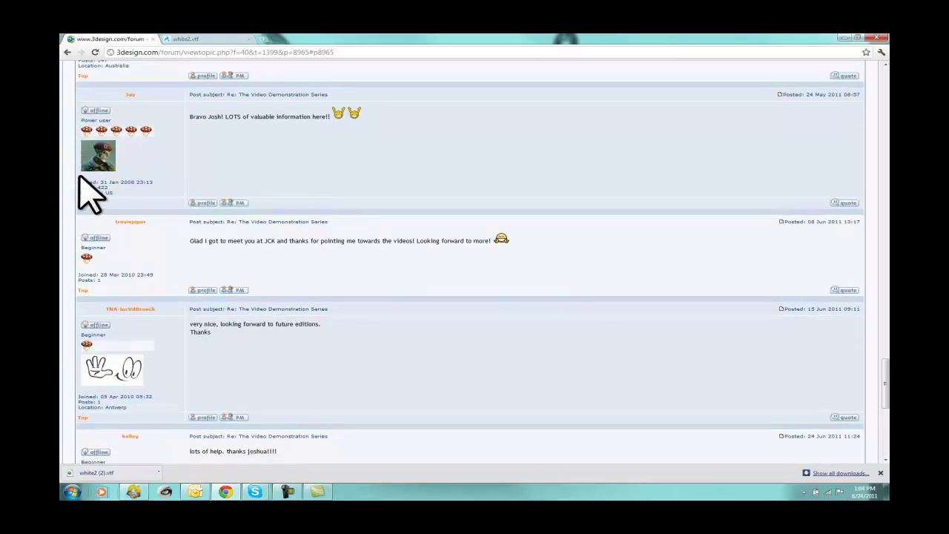
{"action": "scroll", "coordinate": [169, 228], "scroll_direction": "up", "scroll_amount": 2}
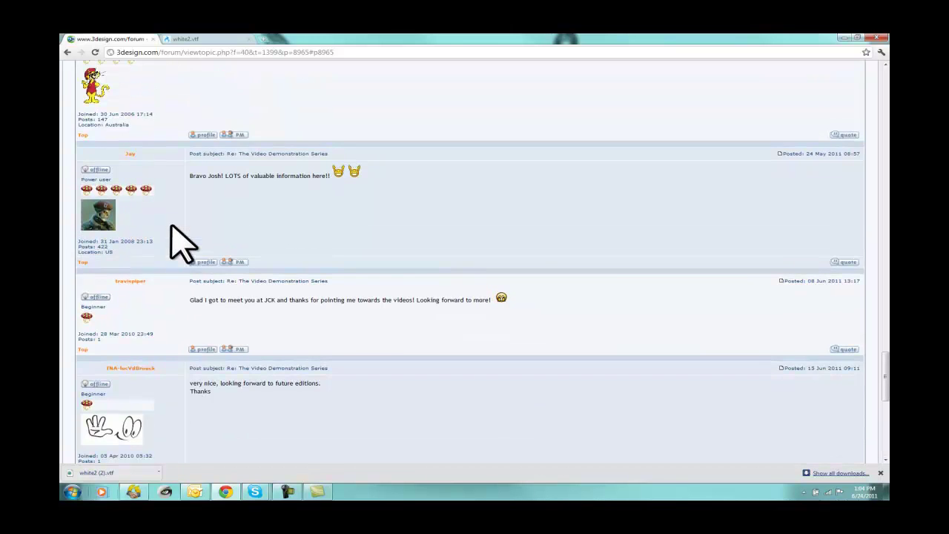
{"action": "scroll", "coordinate": [169, 228], "scroll_direction": "up", "scroll_amount": 2}
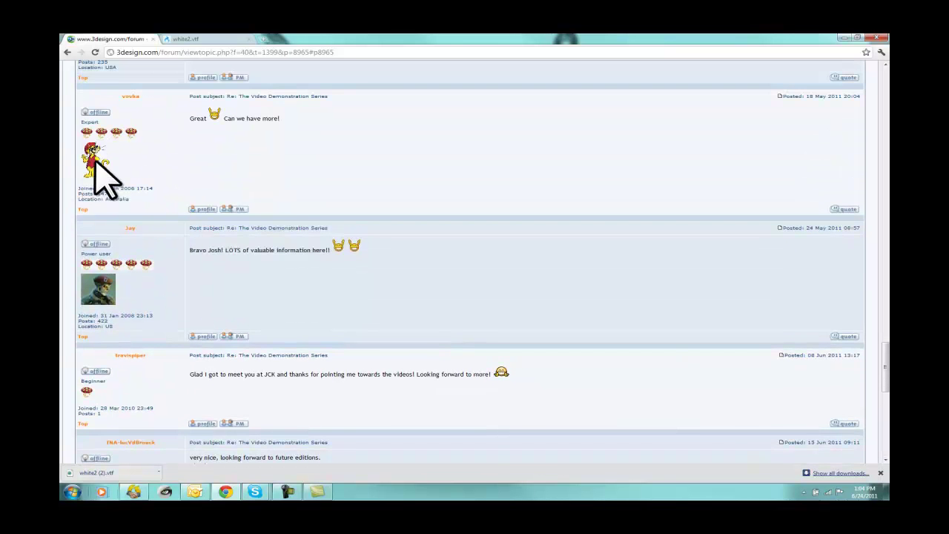
{"action": "scroll", "coordinate": [133, 212], "scroll_direction": "up", "scroll_amount": 3}
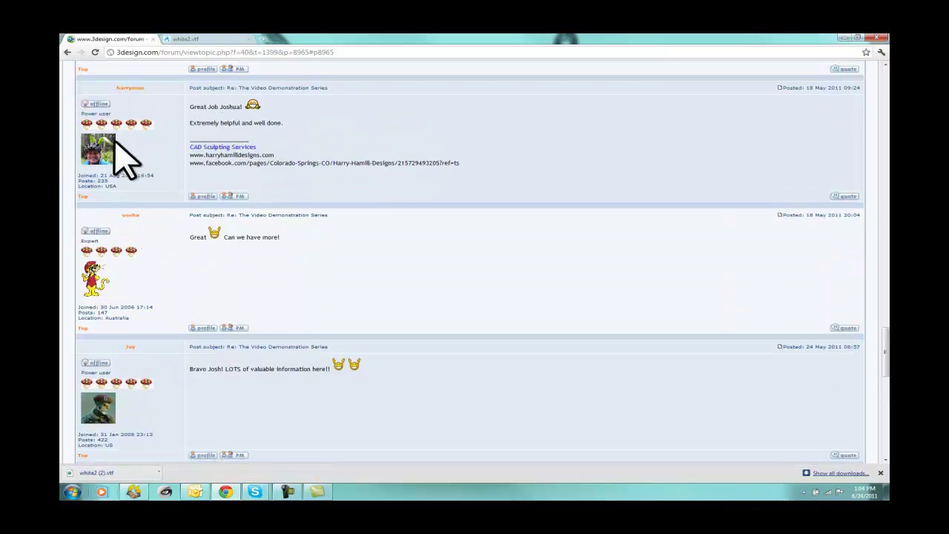
{"action": "scroll", "coordinate": [162, 204], "scroll_direction": "up", "scroll_amount": 5}
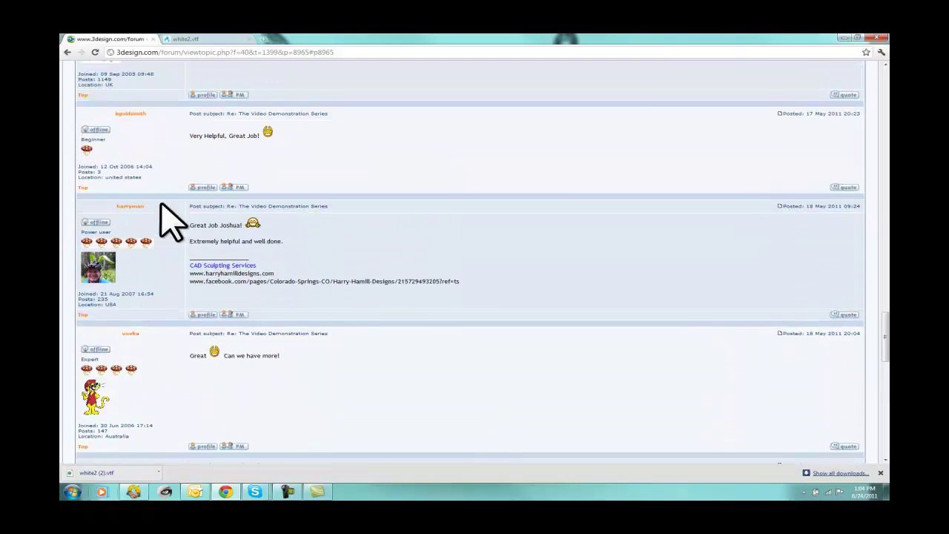
{"action": "scroll", "coordinate": [169, 223], "scroll_direction": "up", "scroll_amount": 2}
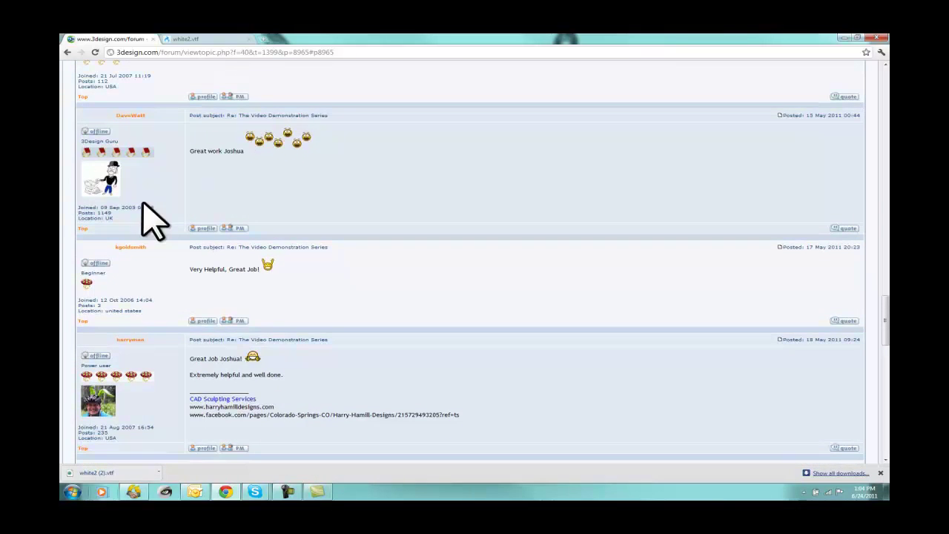
{"action": "scroll", "coordinate": [189, 234], "scroll_direction": "up", "scroll_amount": 6}
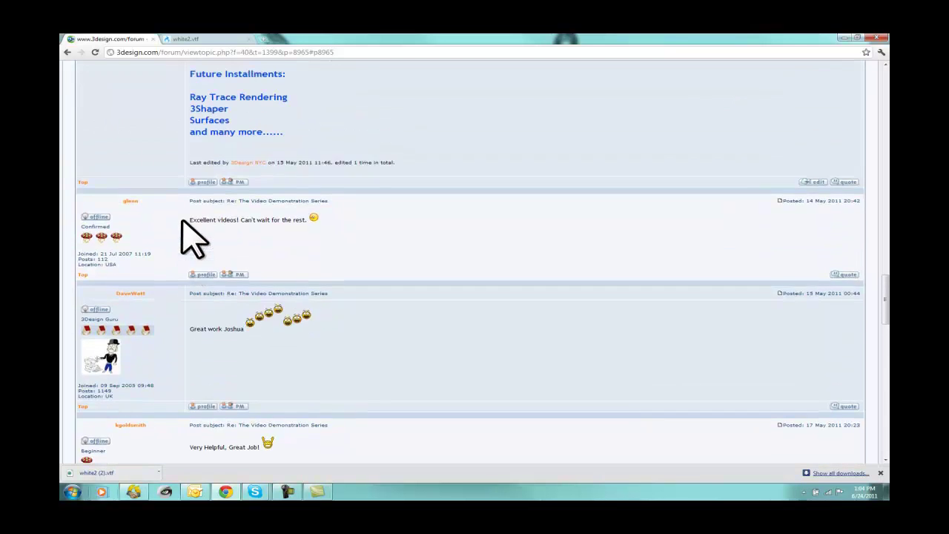
{"action": "scroll", "coordinate": [191, 236], "scroll_direction": "up", "scroll_amount": 13}
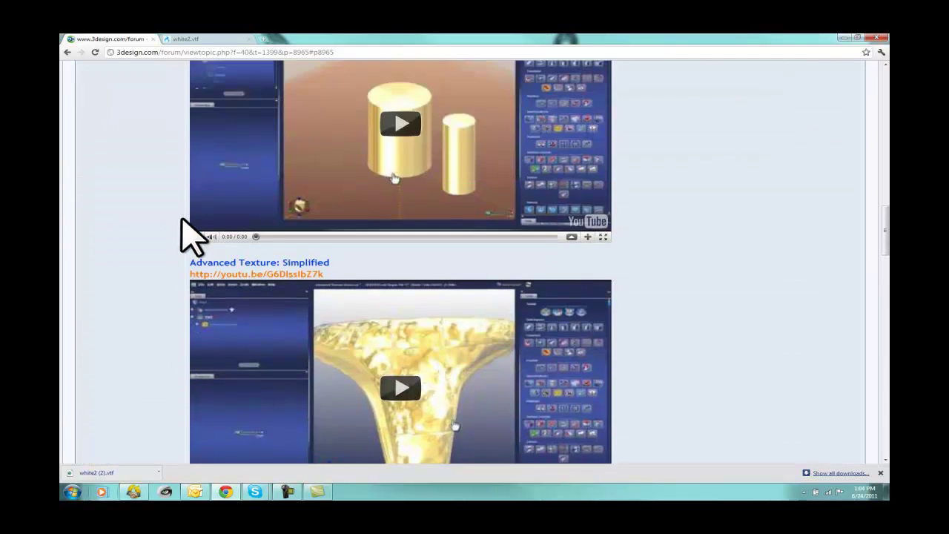
{"action": "scroll", "coordinate": [192, 236], "scroll_direction": "down", "scroll_amount": 20}
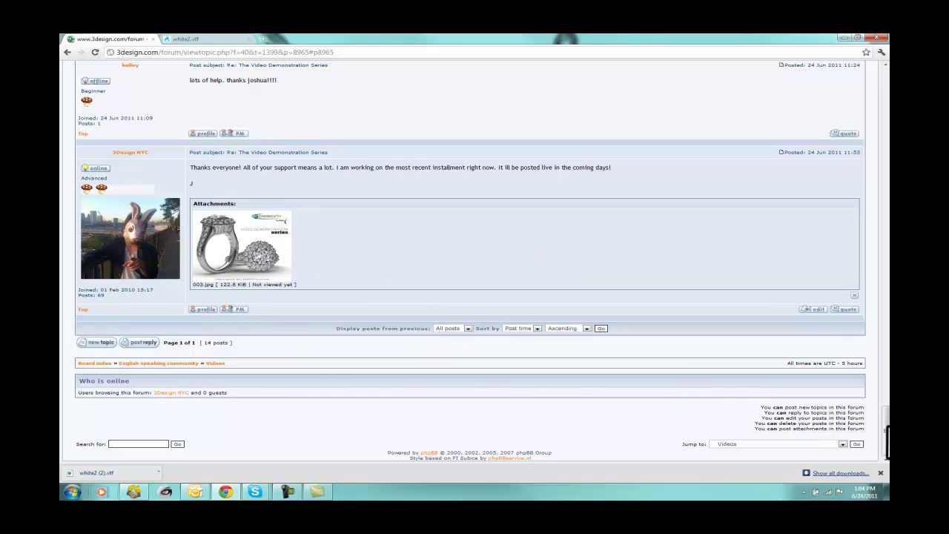
{"action": "left_click_drag", "start_coordinate": [885, 439], "coordinate": [826, 101]}
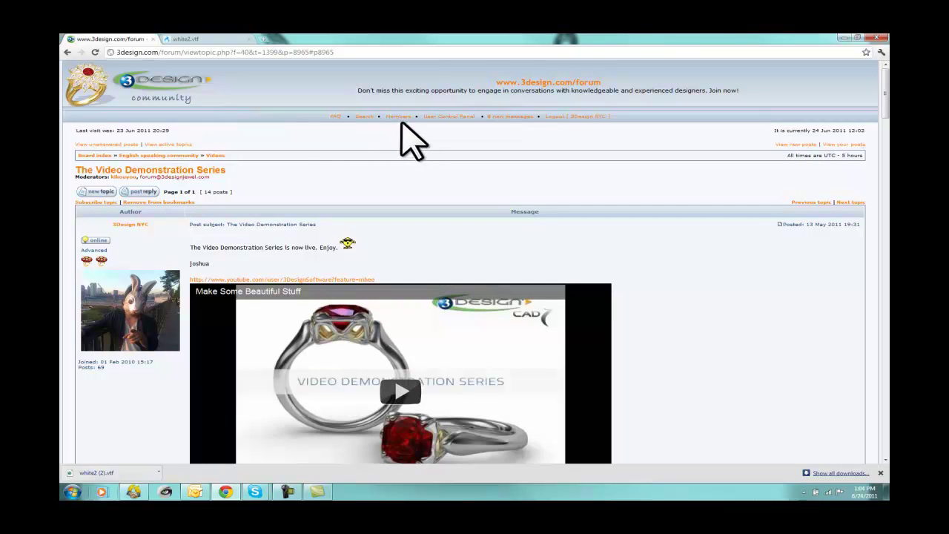
In the User Control Panel profile, replace Occupation with 'Sales Engineer USA & Trainer'
{"action": "left_click", "coordinate": [433, 116]}
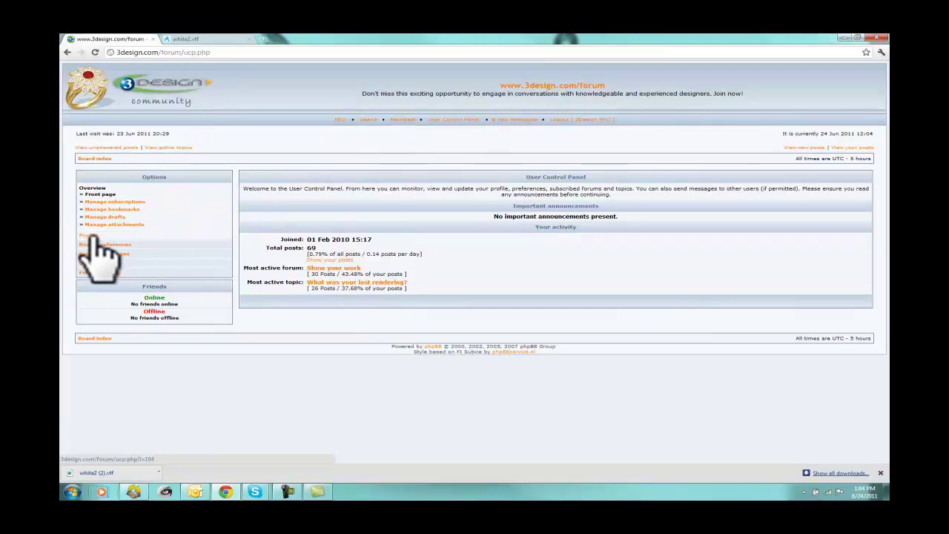
{"action": "left_click", "coordinate": [89, 237]}
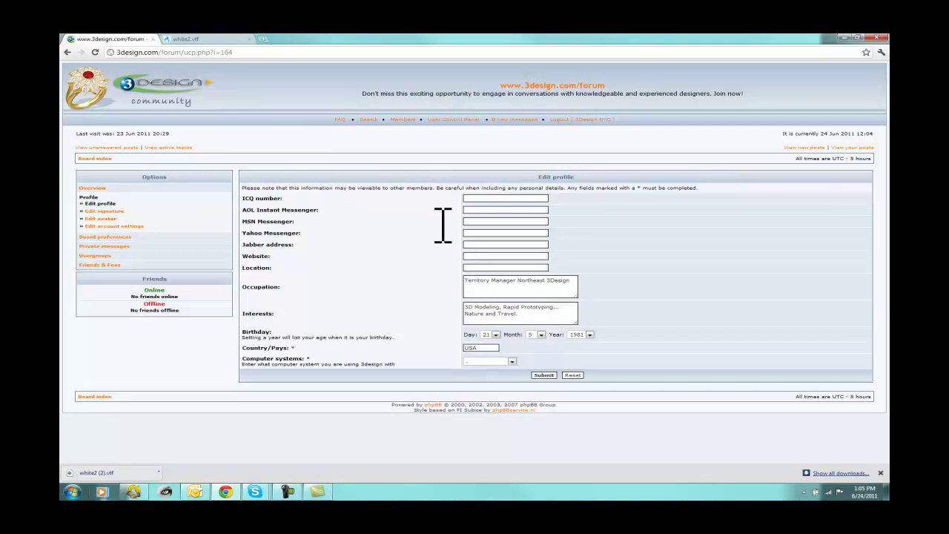
{"action": "left_click_drag", "start_coordinate": [576, 283], "coordinate": [360, 265]}
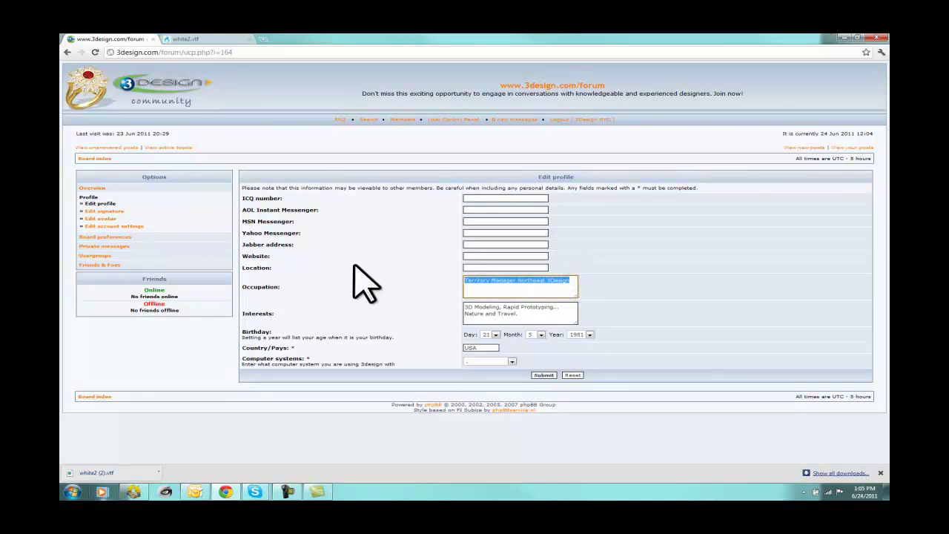
{"action": "type", "text": "Sal"}
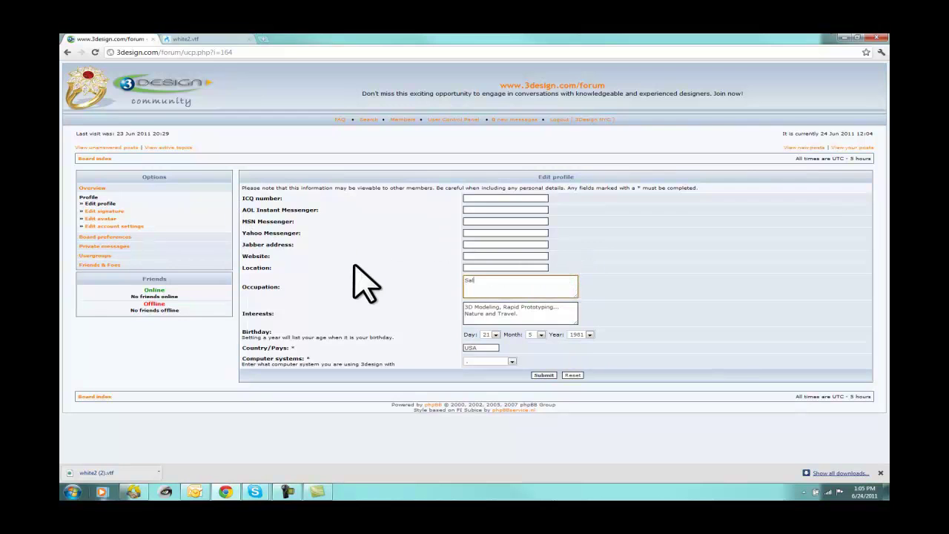
{"action": "type", "text": "es Engineer USA & Trainer"}
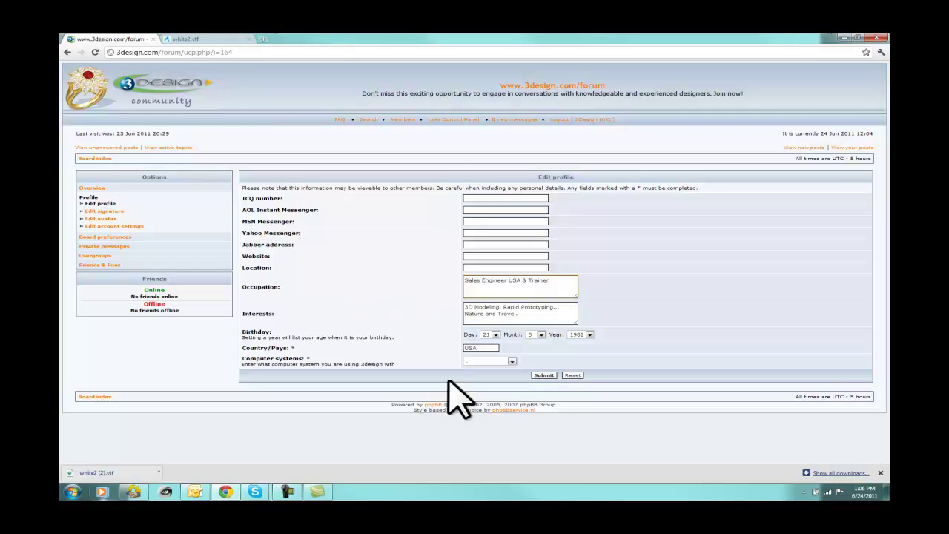
{"action": "left_click", "coordinate": [530, 335]}
Change the signature to 'Make some beautiful stuff!' and submit it
{"action": "left_click", "coordinate": [104, 218]}
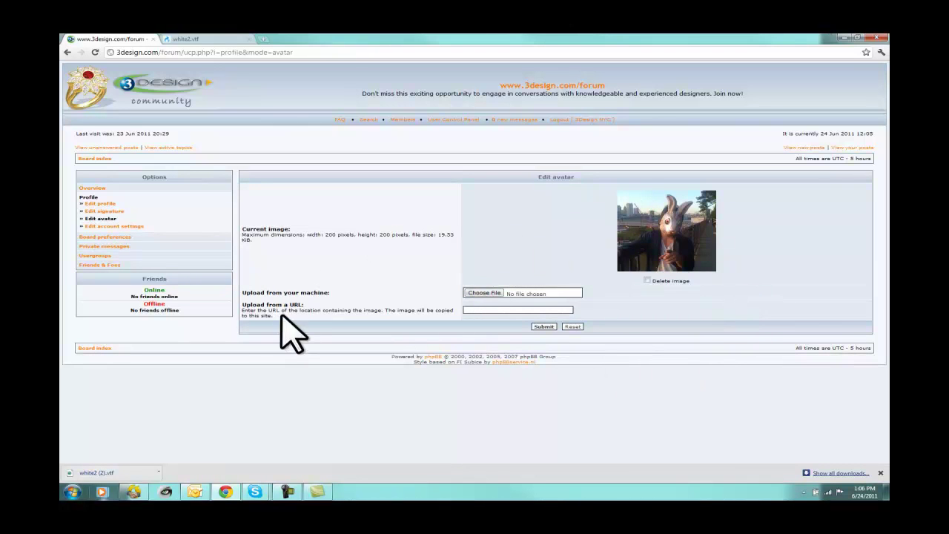
{"action": "left_click", "coordinate": [112, 211]}
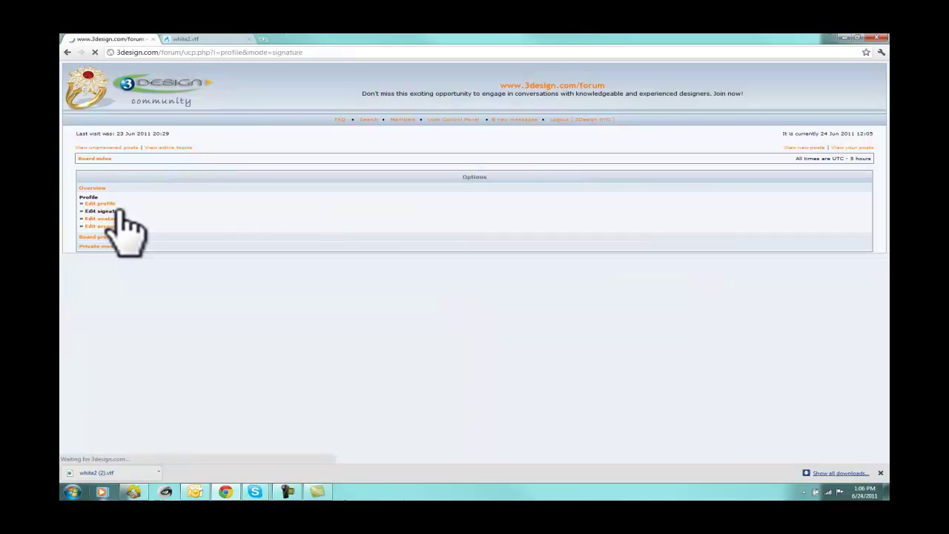
{"action": "left_click", "coordinate": [361, 242]}
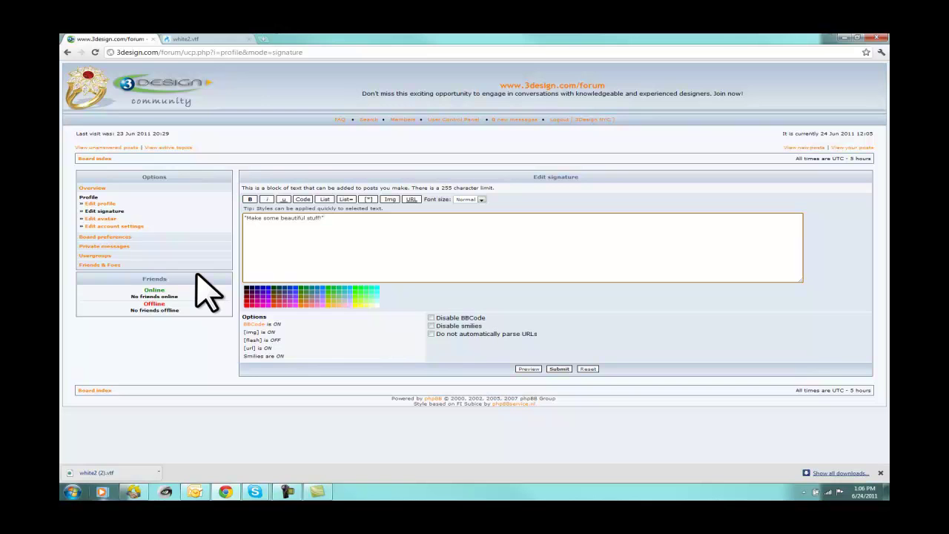
{"action": "left_click", "coordinate": [559, 369]}
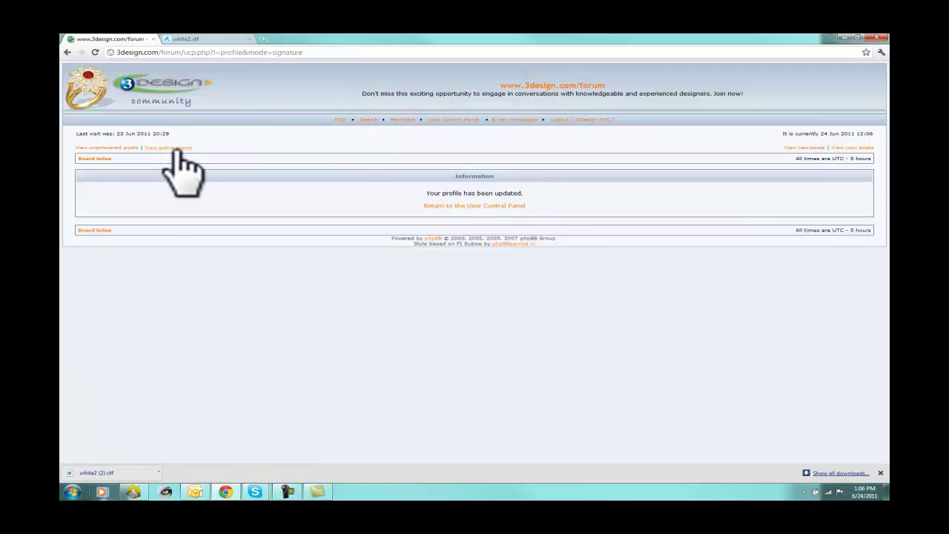
Jump to The Video Demonstration Series' last reply and view its poster's profile (69 posts)
{"action": "left_click", "coordinate": [171, 147]}
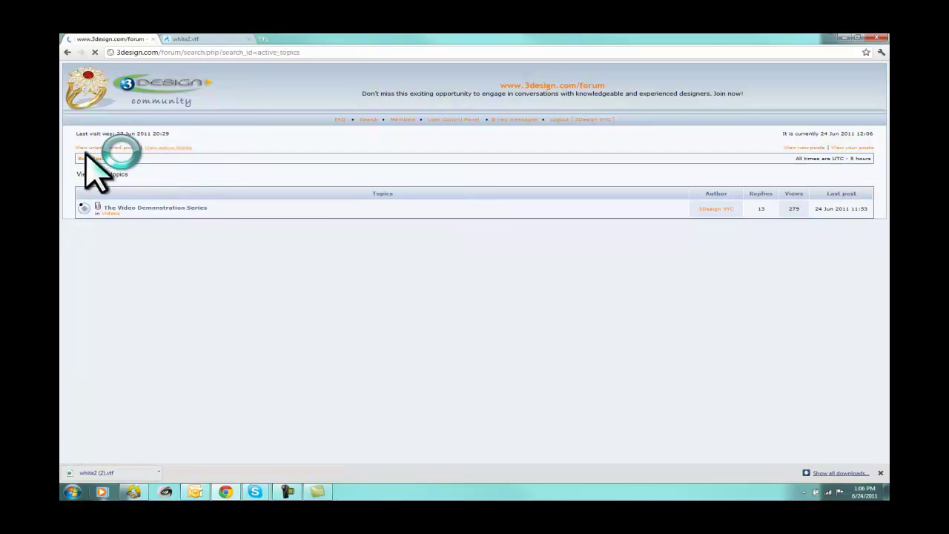
{"action": "left_click", "coordinate": [854, 211]}
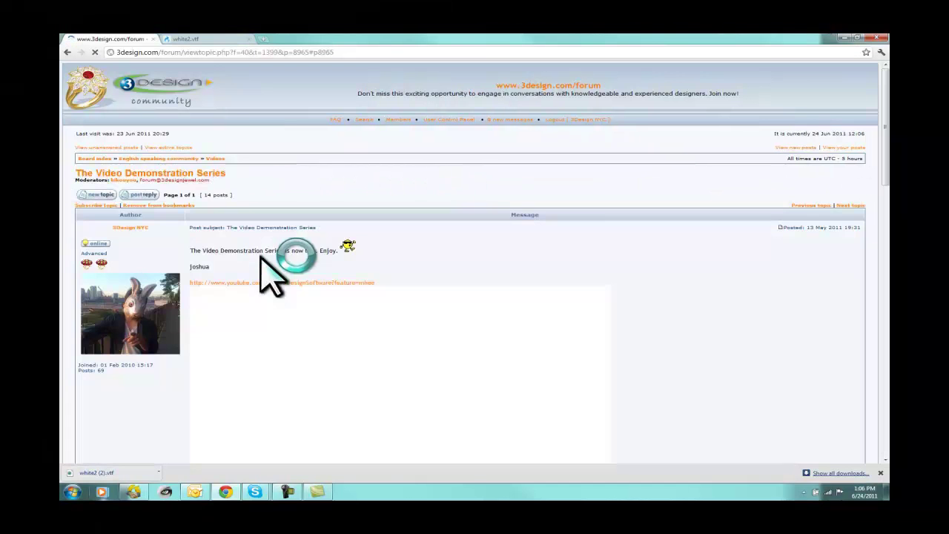
{"action": "scroll", "coordinate": [274, 296], "scroll_direction": "down", "scroll_amount": 15}
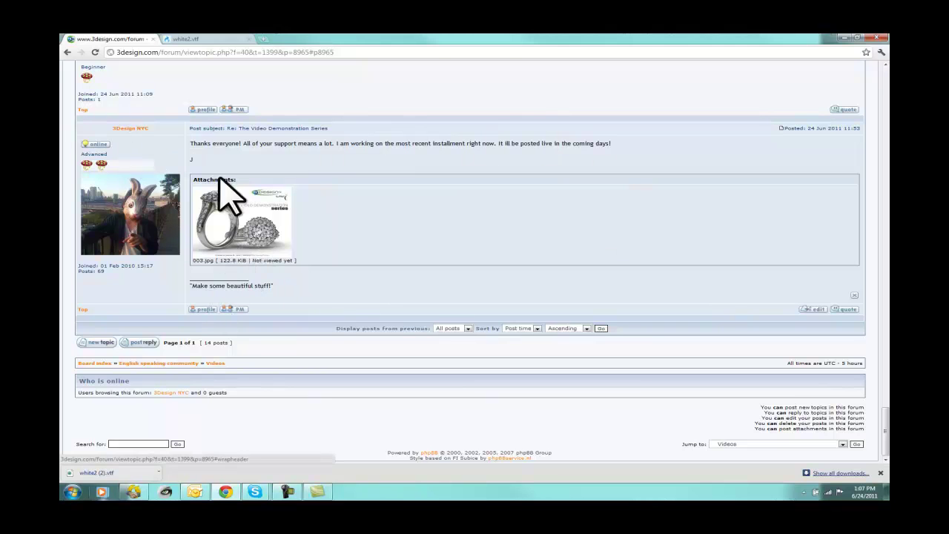
{"action": "left_click", "coordinate": [129, 130]}
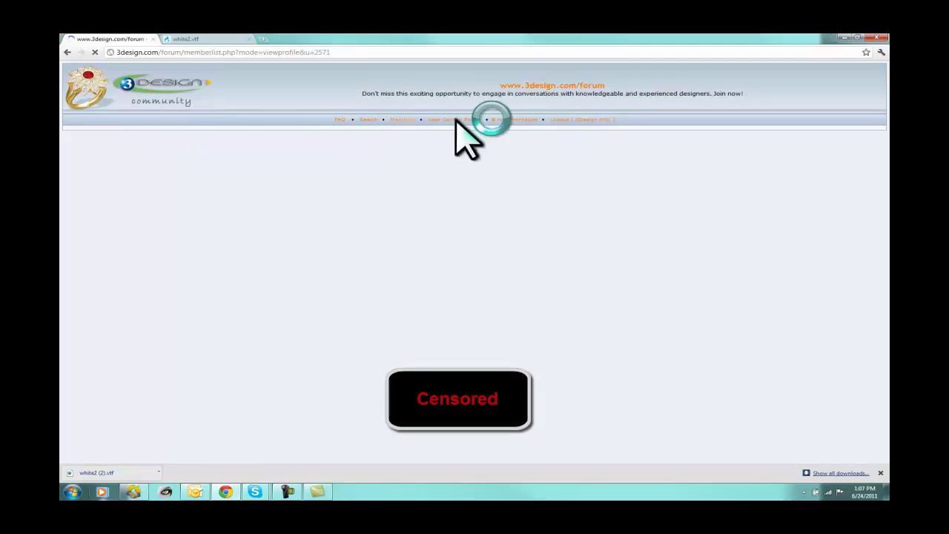
{"action": "scroll", "coordinate": [534, 238], "scroll_direction": "down", "scroll_amount": 2}
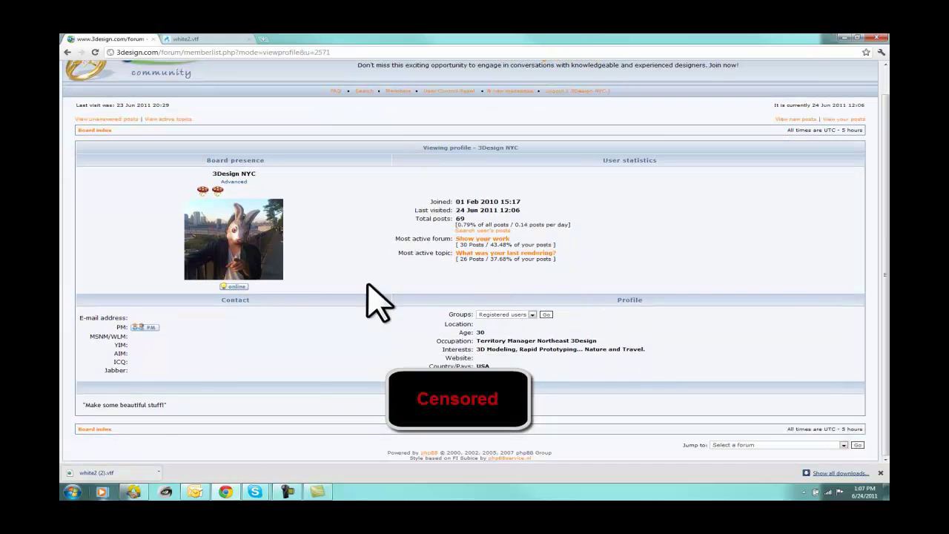
{"action": "scroll", "coordinate": [595, 335], "scroll_direction": "up", "scroll_amount": 1}
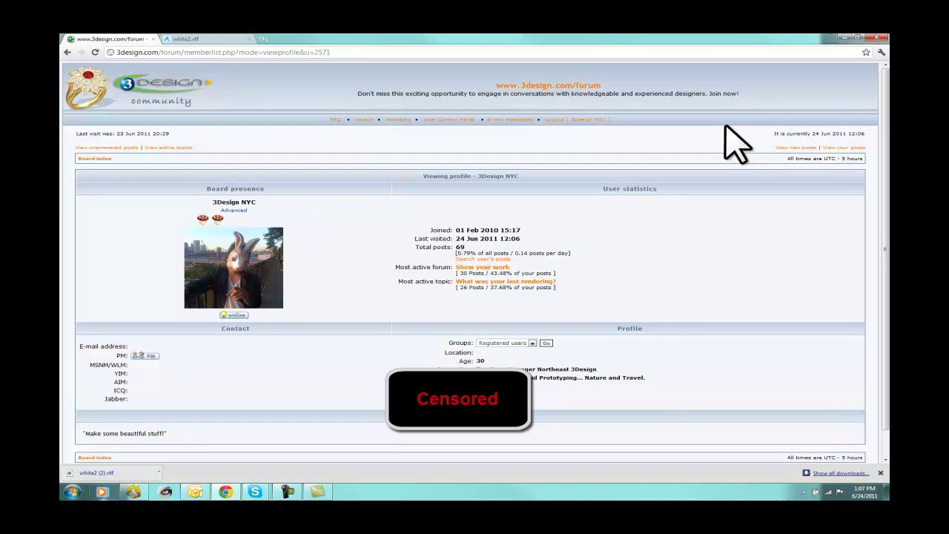
Send a private message to the author of 'Designed but not rendered with 3Design', then return to active topics
{"action": "left_click", "coordinate": [145, 356]}
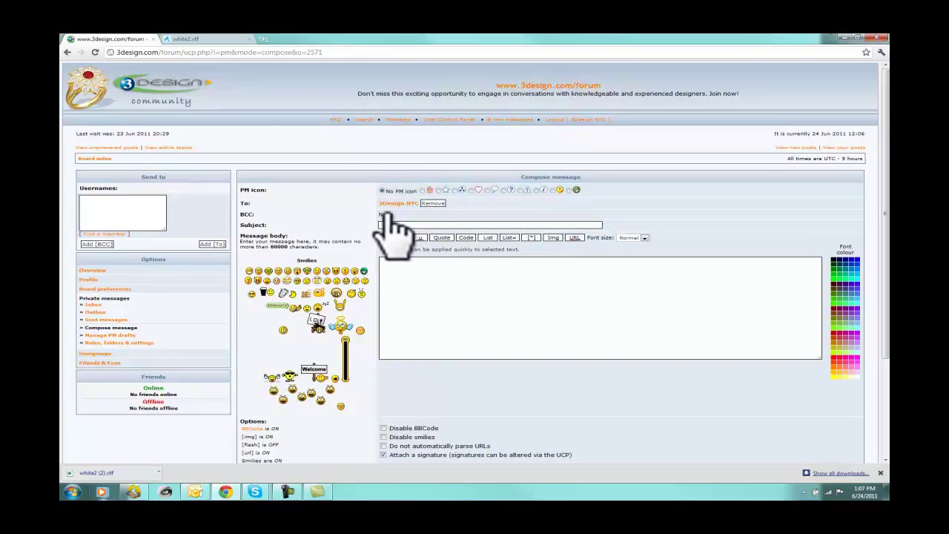
{"action": "left_click", "coordinate": [419, 224]}
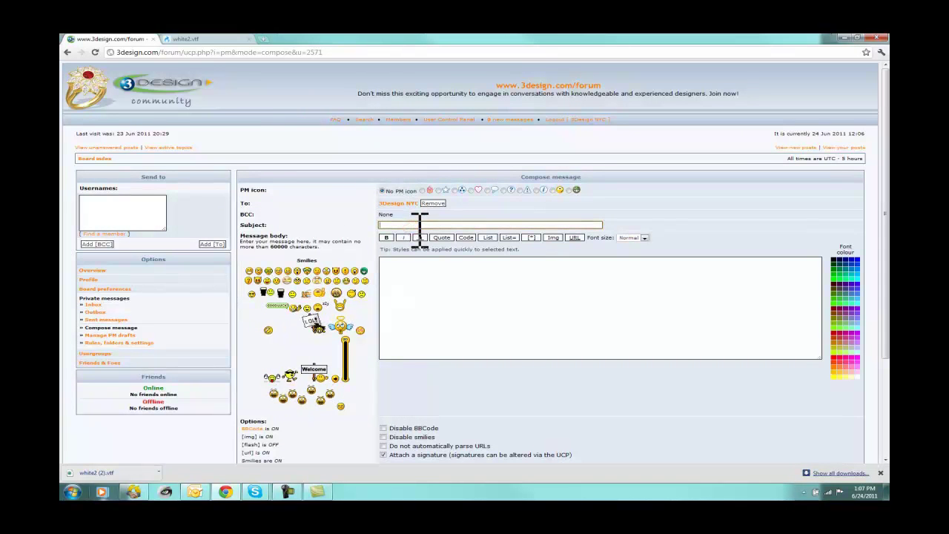
{"action": "left_click", "coordinate": [172, 147]}
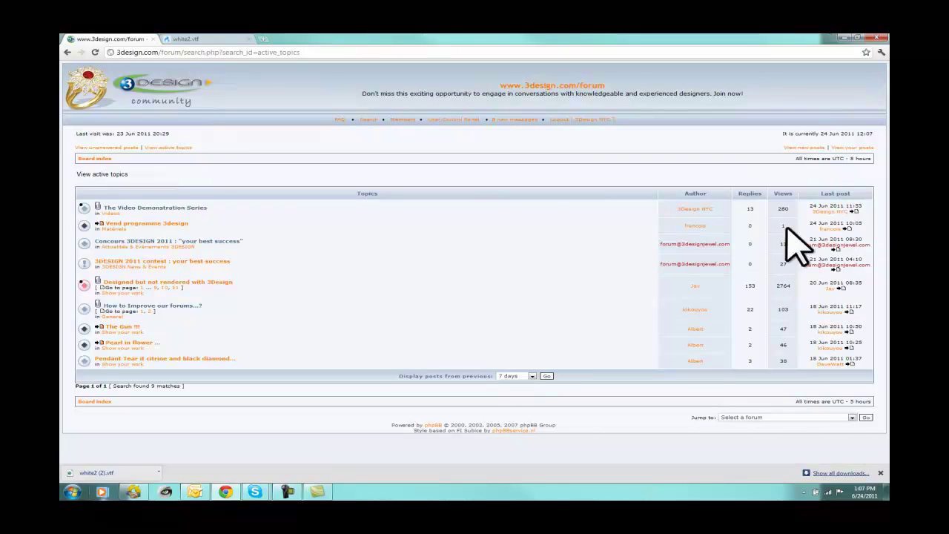
{"action": "left_click", "coordinate": [846, 289]}
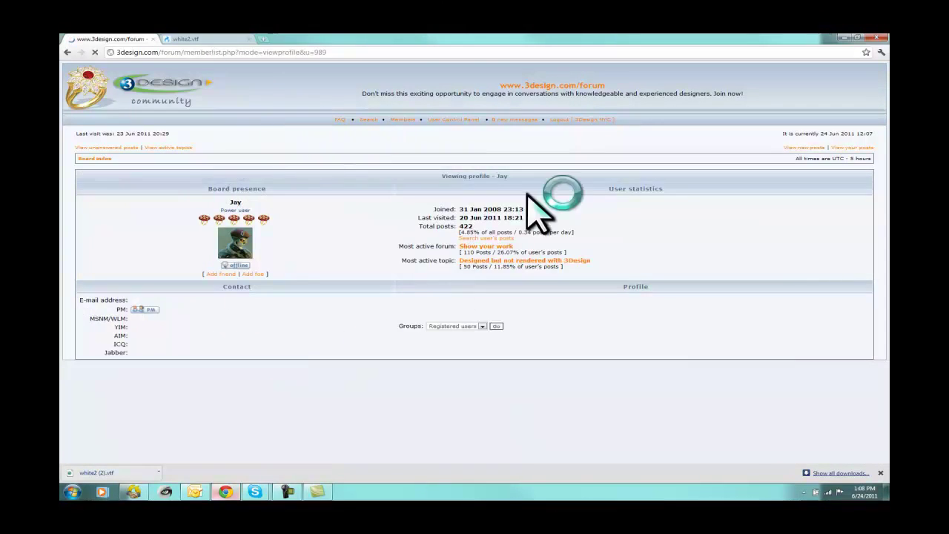
{"action": "left_click", "coordinate": [152, 308]}
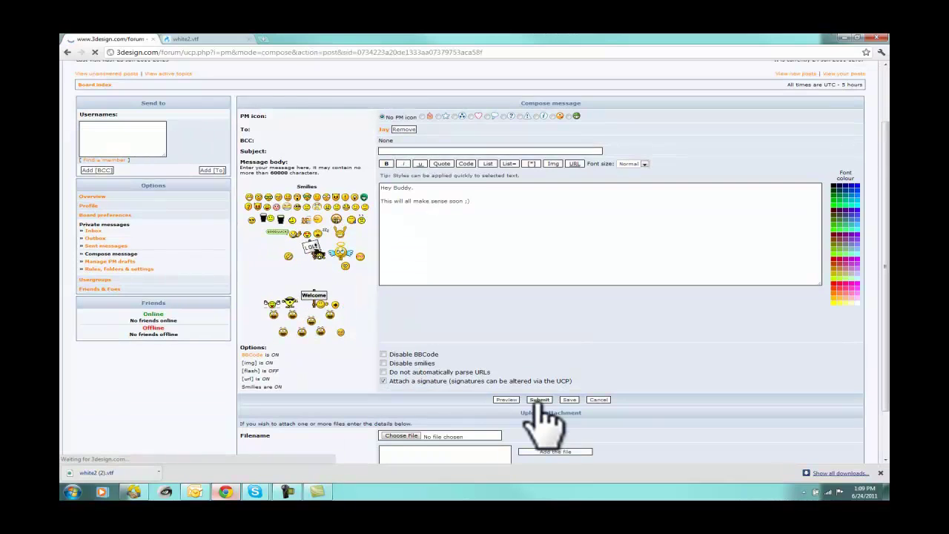
{"action": "left_click", "coordinate": [541, 339]}
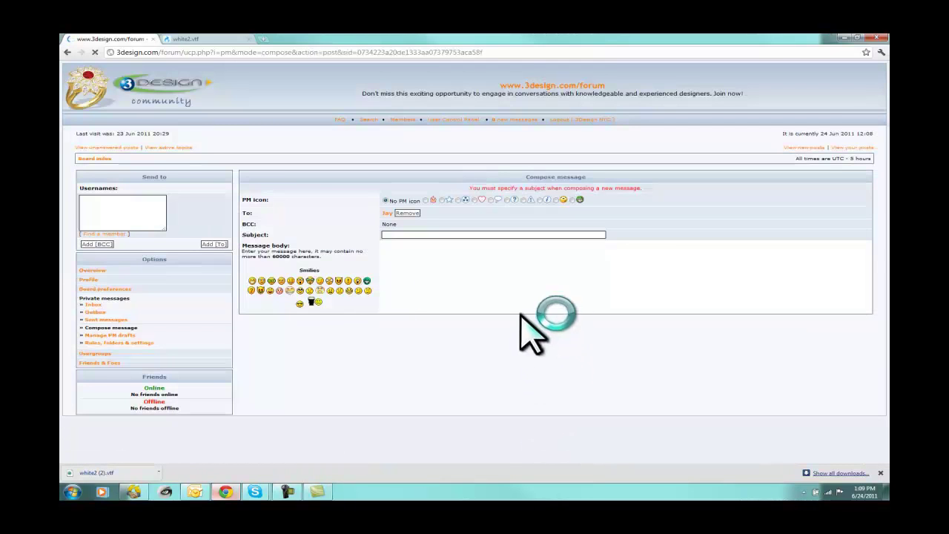
{"action": "left_click", "coordinate": [169, 147]}
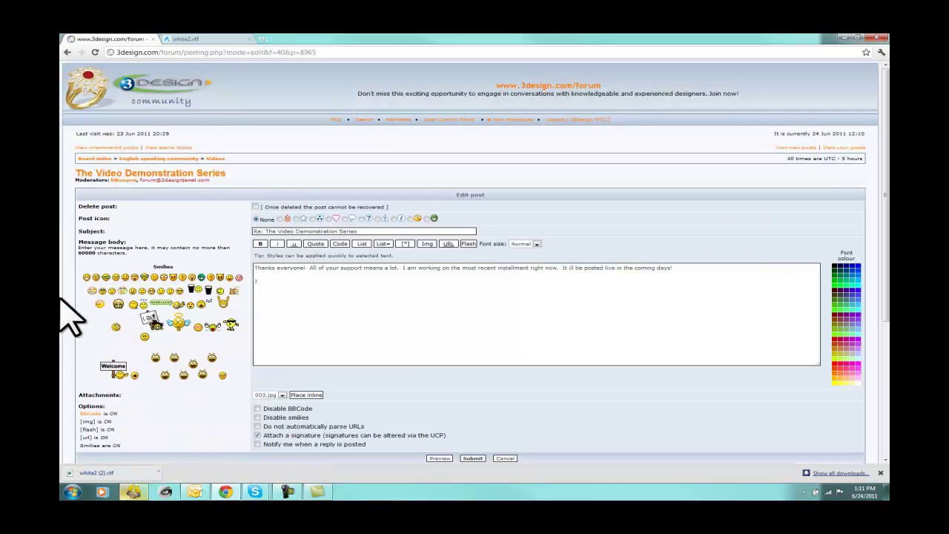
Edit the ring reply to add 'We will also be introducing a new Video Hosting Service!!!', preview, and save
{"action": "left_click", "coordinate": [706, 274]}
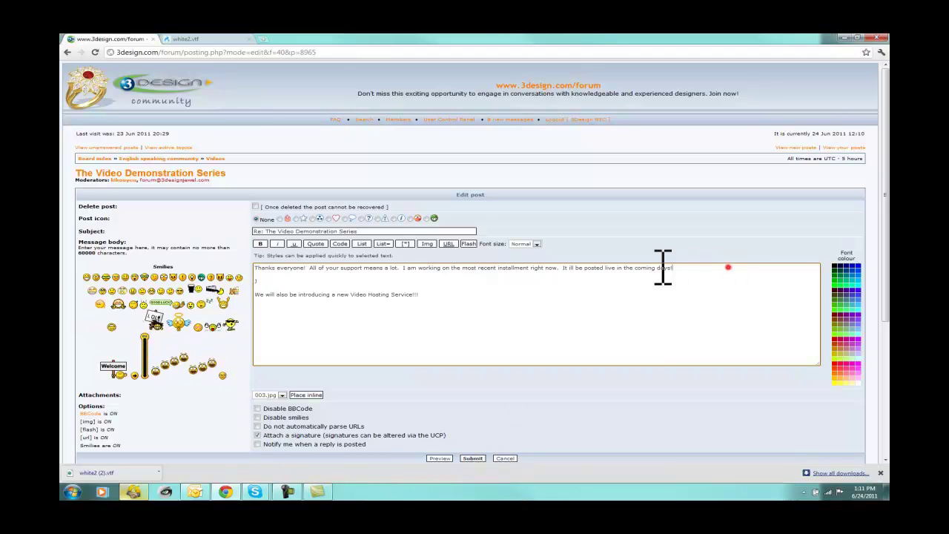
{"action": "left_click_drag", "start_coordinate": [255, 267], "coordinate": [382, 294]}
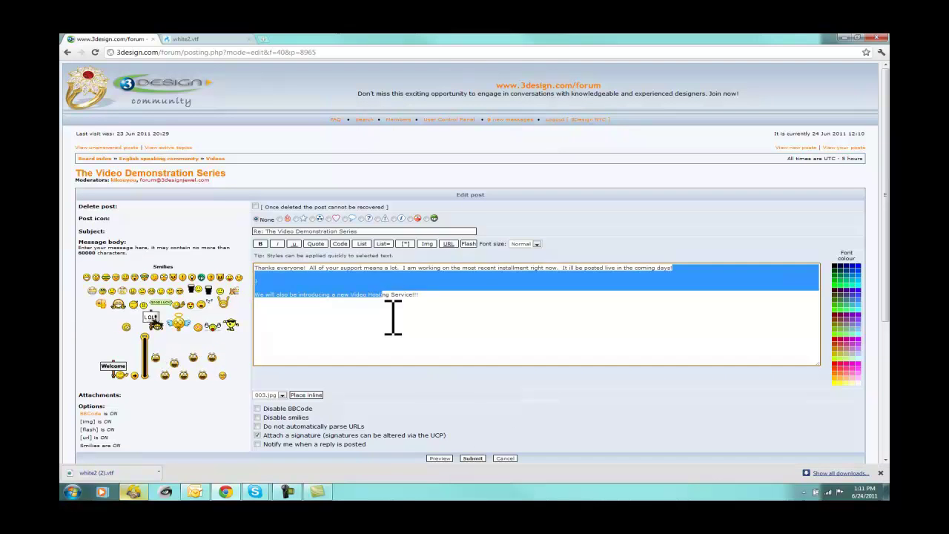
{"action": "left_click", "coordinate": [489, 393]}
{"action": "left_click", "coordinate": [450, 457]}
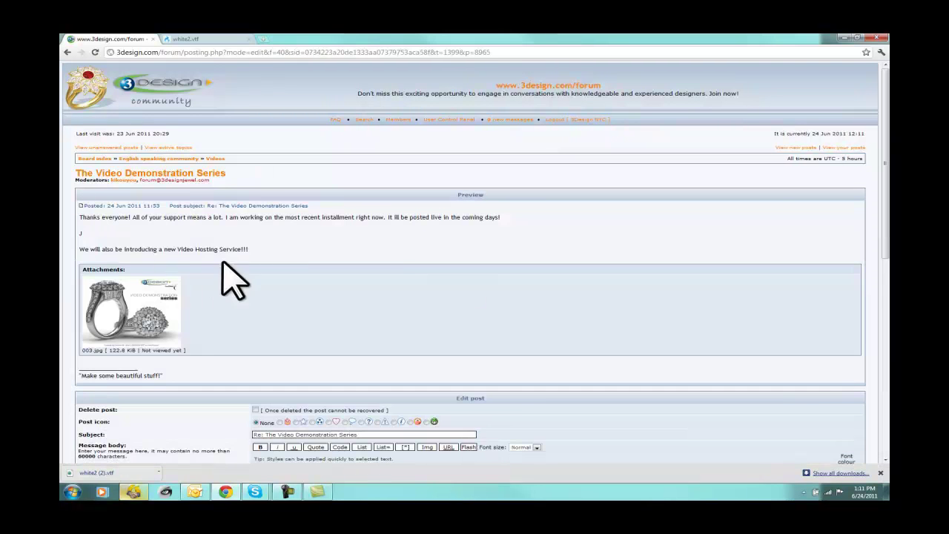
{"action": "scroll", "coordinate": [514, 401], "scroll_direction": "down", "scroll_amount": 4}
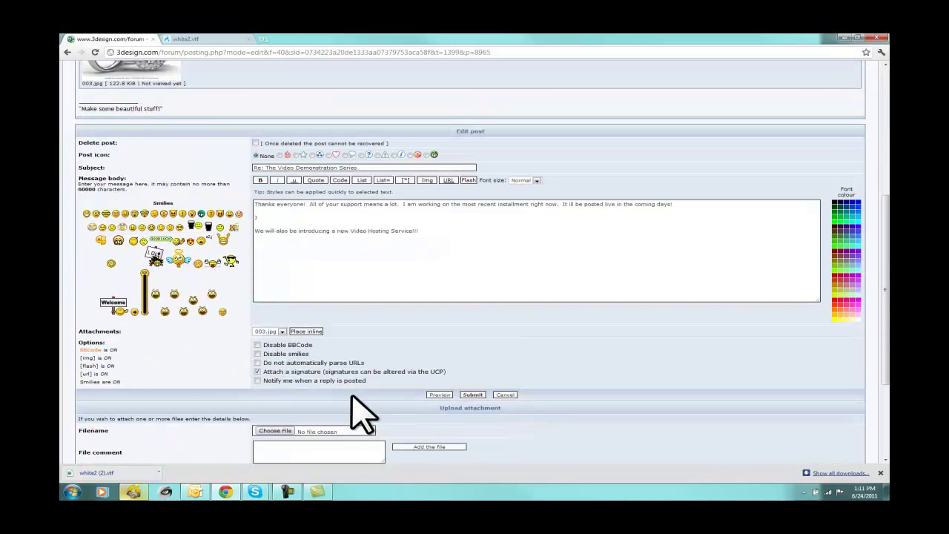
{"action": "left_click", "coordinate": [473, 394]}
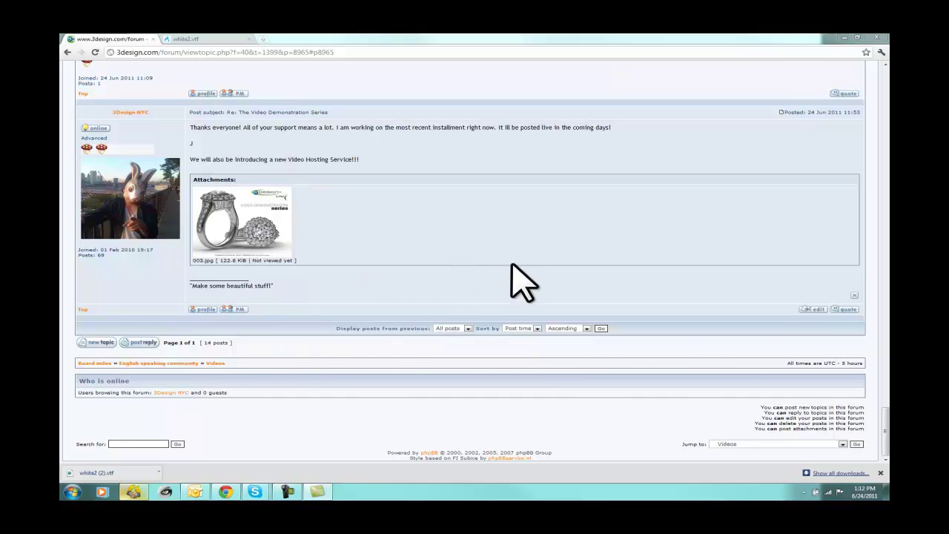
Insert the cool sunglasses smiley after 'Service!!!' in the ring reply, preview it, and save
{"action": "left_click", "coordinate": [816, 310]}
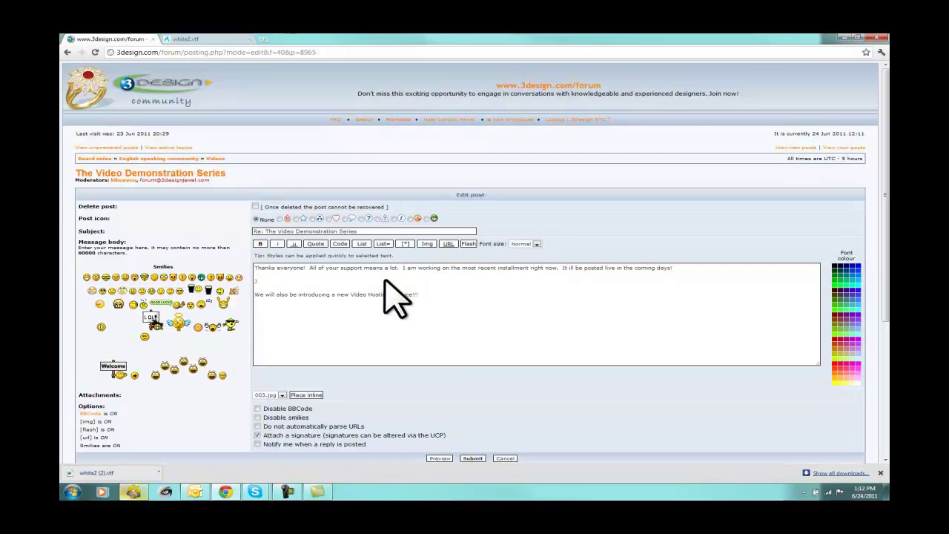
{"action": "left_click", "coordinate": [437, 296]}
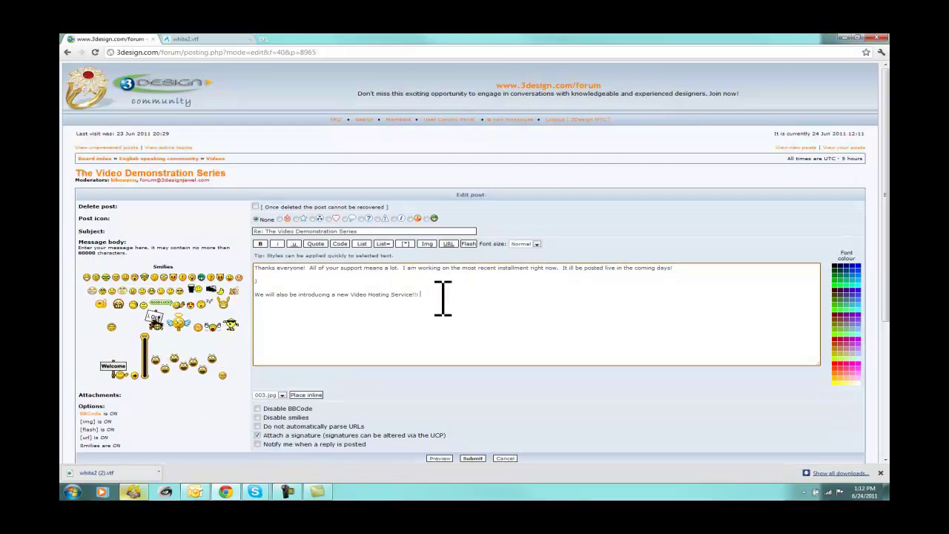
{"action": "left_click", "coordinate": [234, 324]}
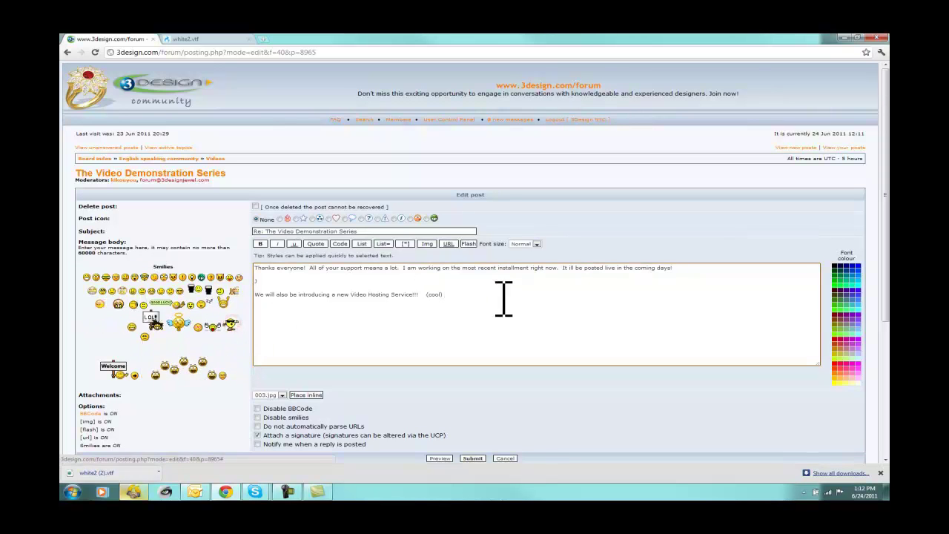
{"action": "left_click", "coordinate": [445, 458]}
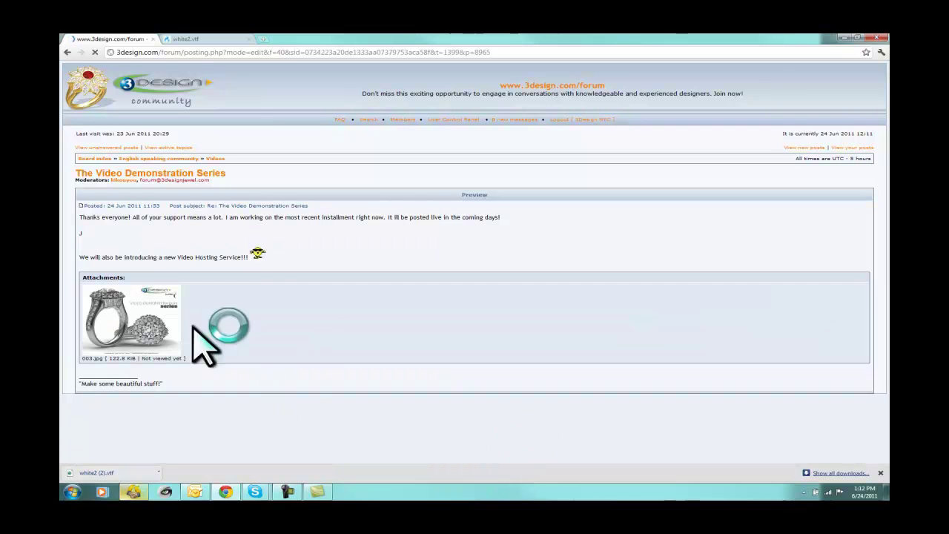
{"action": "scroll", "coordinate": [508, 396], "scroll_direction": "down", "scroll_amount": 2}
{"action": "scroll", "coordinate": [519, 394], "scroll_direction": "down", "scroll_amount": 2}
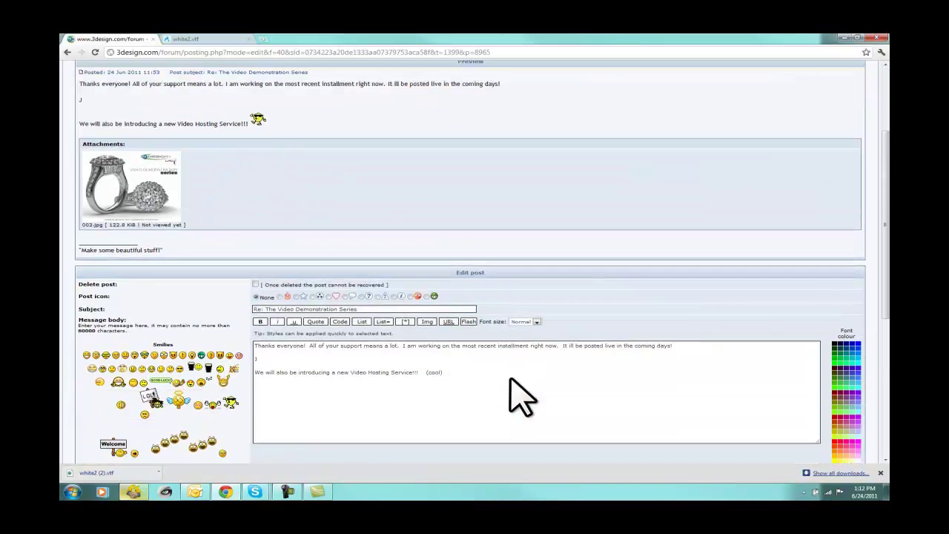
{"action": "scroll", "coordinate": [220, 436], "scroll_direction": "down", "scroll_amount": 1}
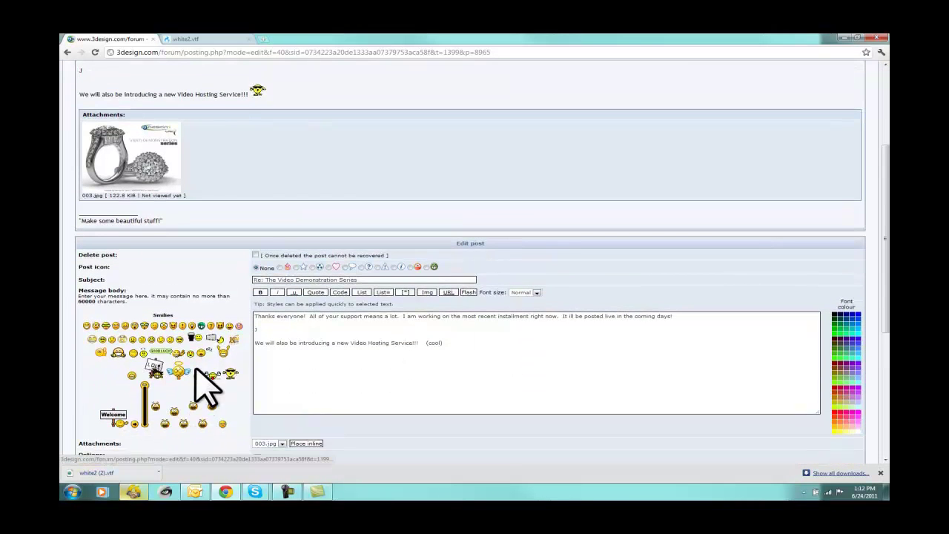
{"action": "scroll", "coordinate": [455, 434], "scroll_direction": "down", "scroll_amount": 2}
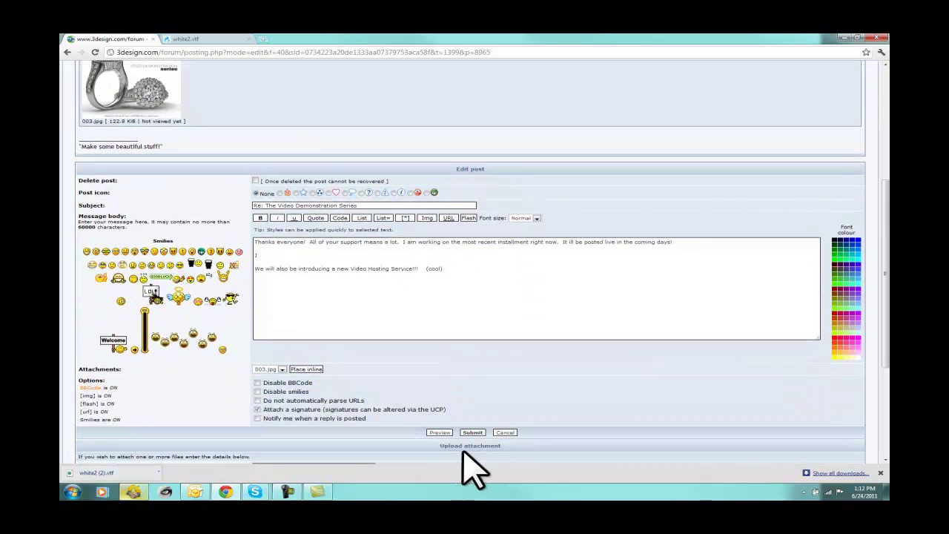
{"action": "left_click", "coordinate": [472, 432]}
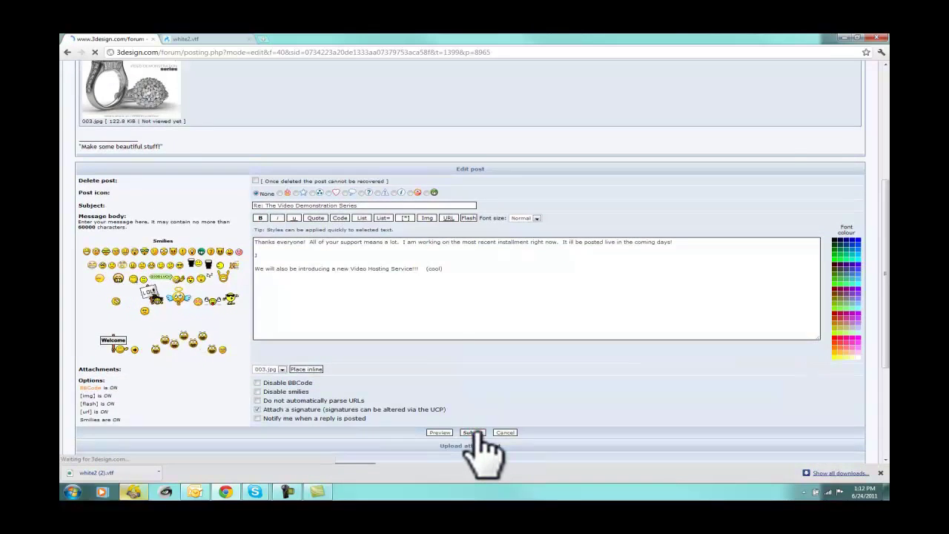